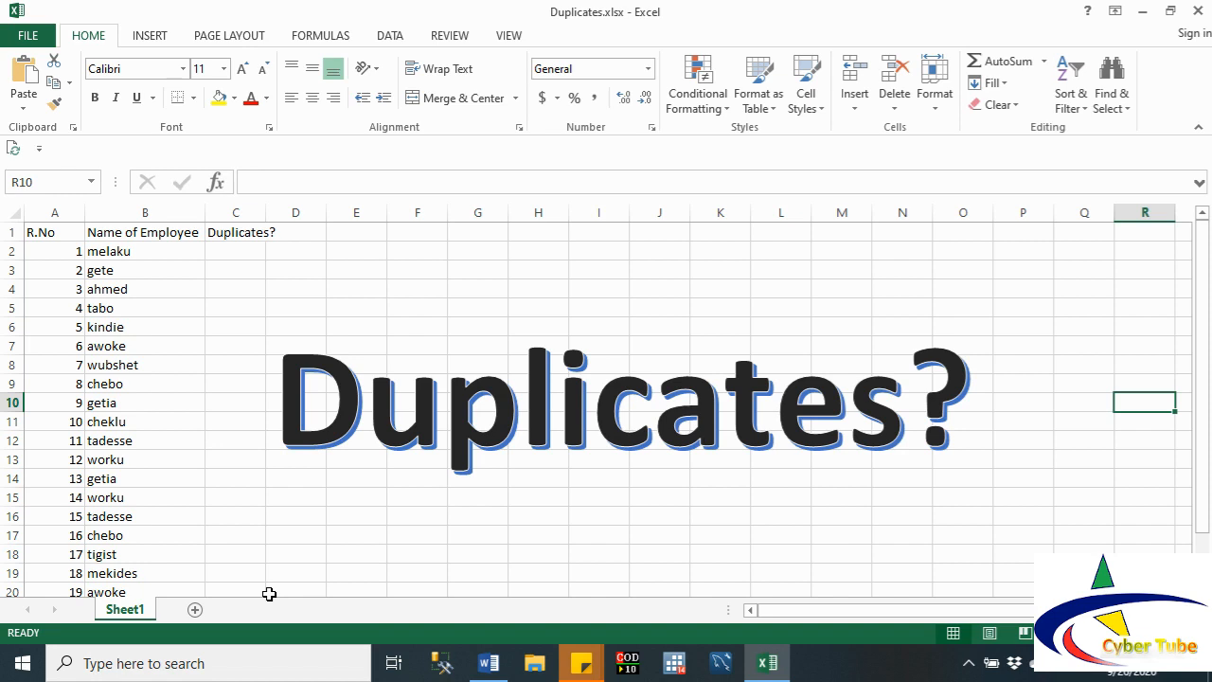
# Step: Undo the insertion of the large "Duplicates?" WordArt on Sheet1
pyautogui.click(270, 594)
pyautogui.hotkey('ctrl', 'z')
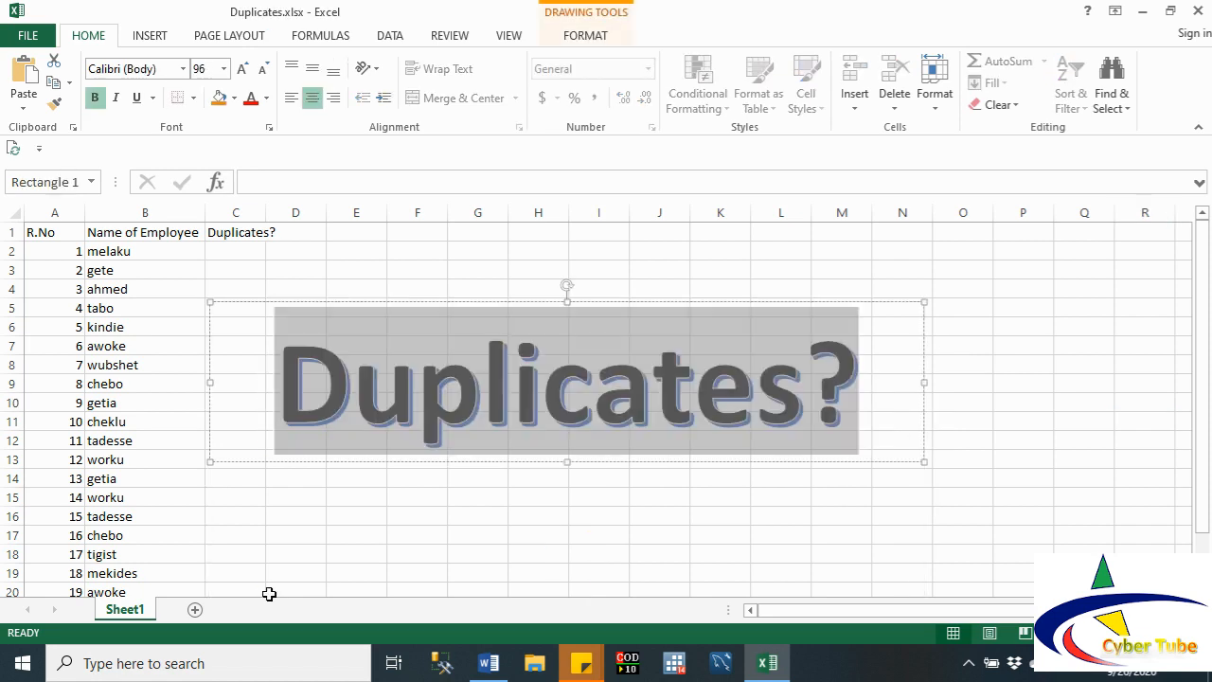
pyautogui.click(461, 464)
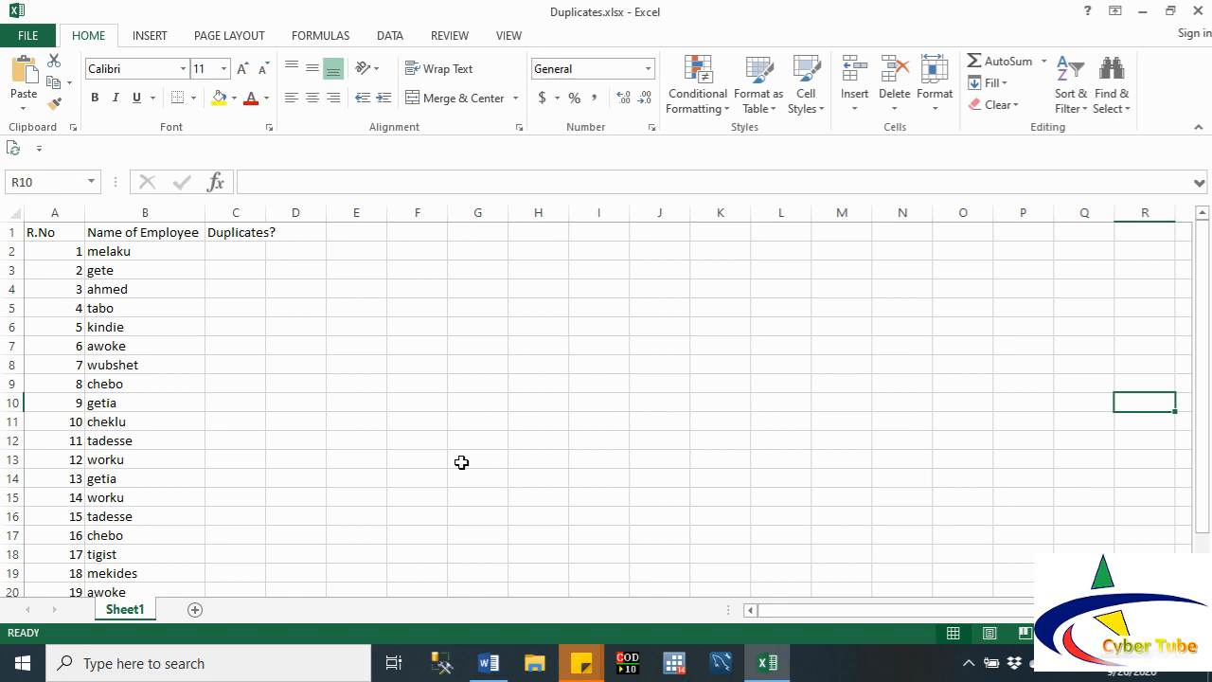
pyautogui.click(110, 267)
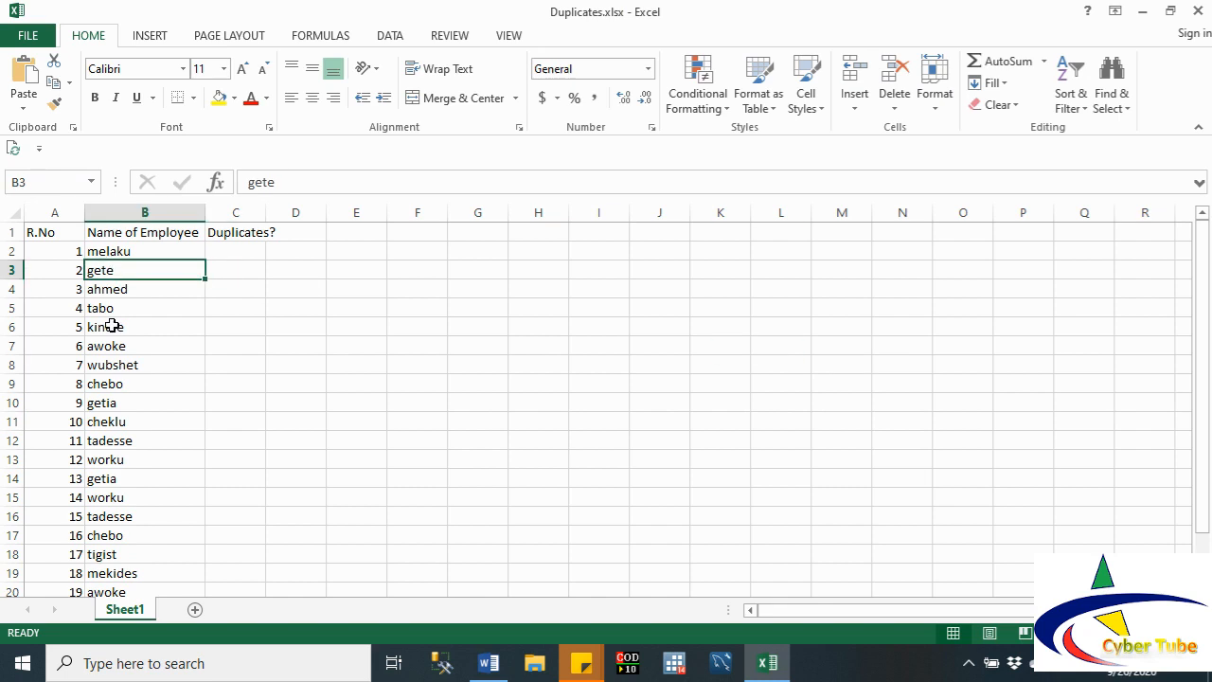
pyautogui.click(113, 420)
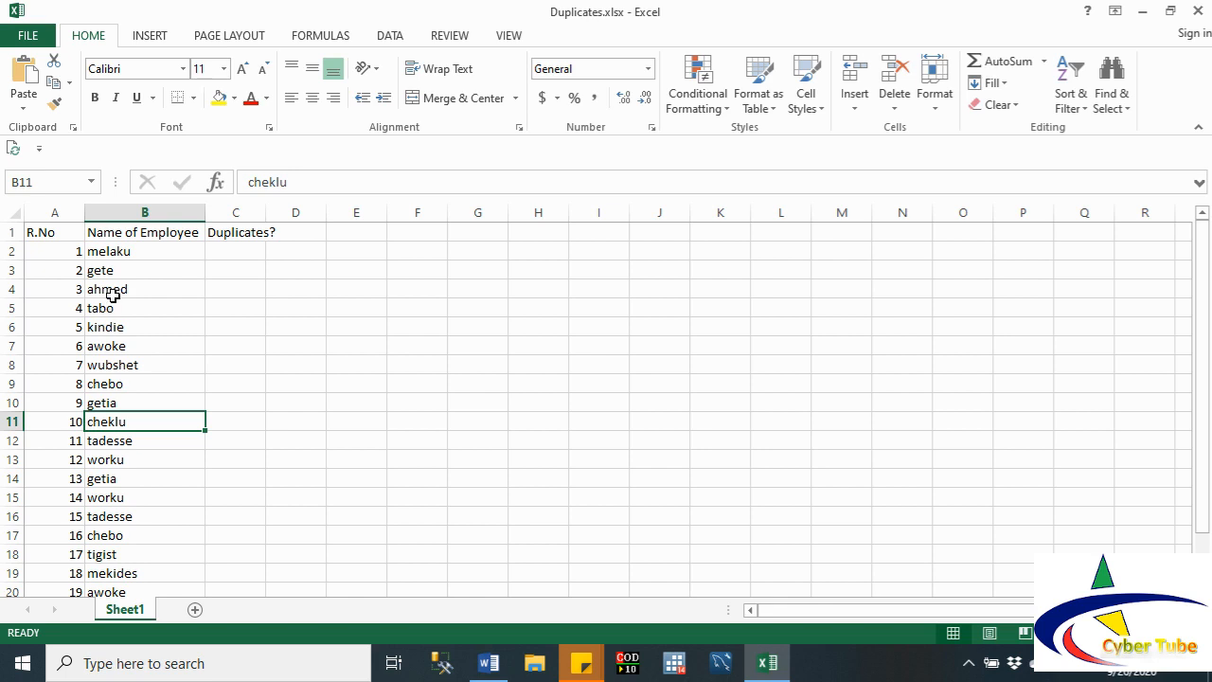
pyautogui.moveTo(107, 256); pyautogui.dragTo(133, 400)
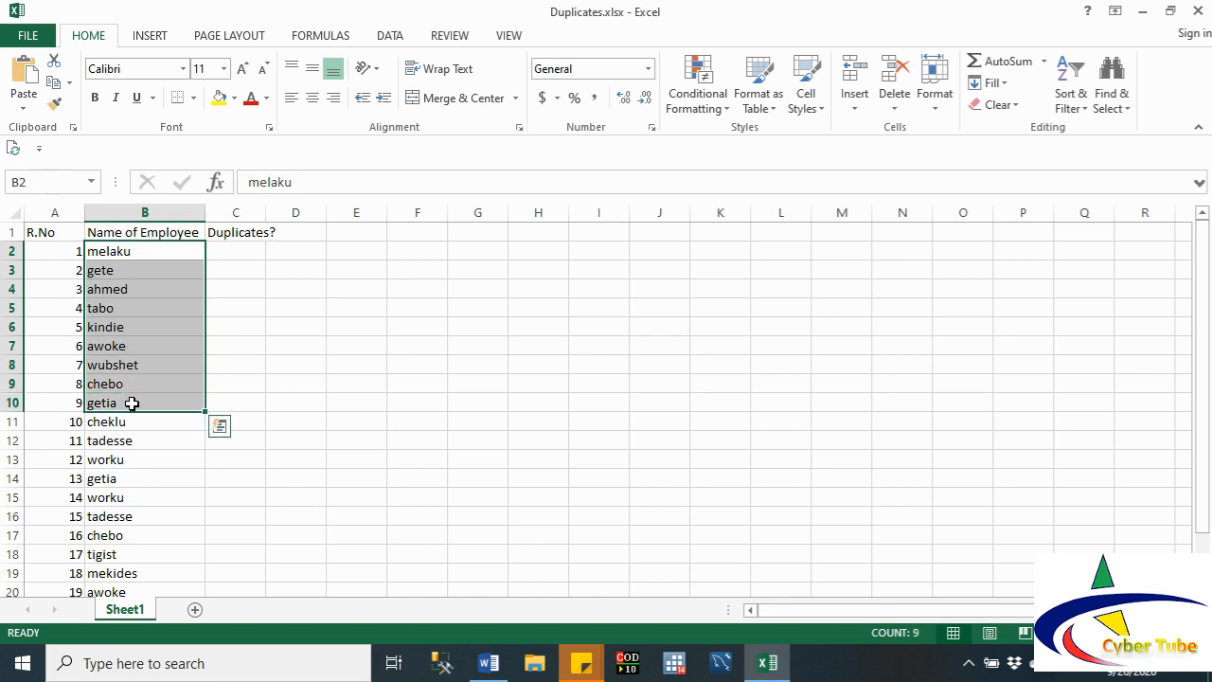
# Step: Sort the Name of Employee column from A to Z, expanding the selection to the adjacent data
pyautogui.click(148, 212)
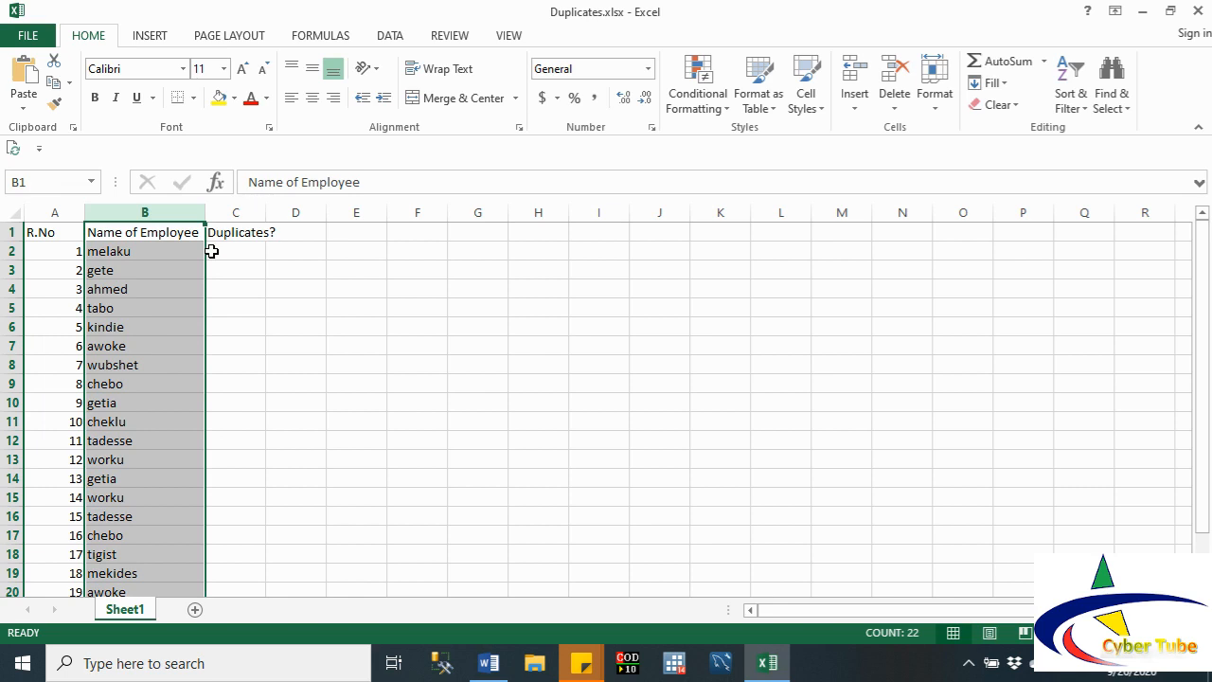
pyautogui.click(389, 40)
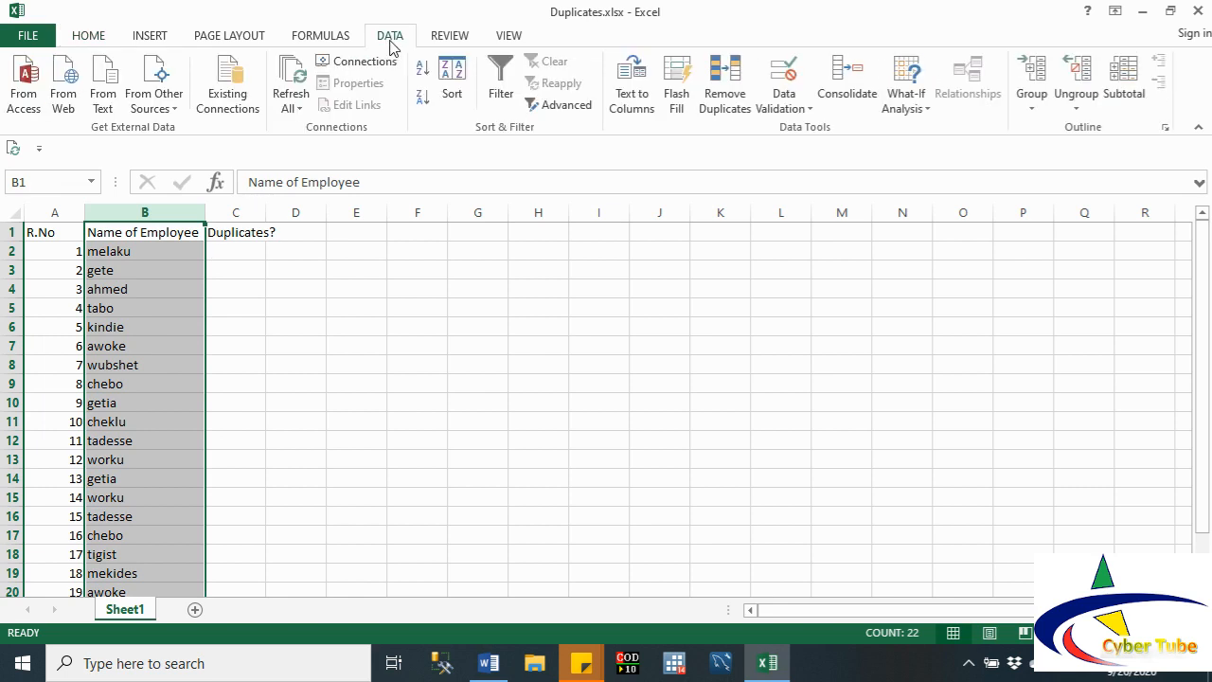
pyautogui.click(422, 74)
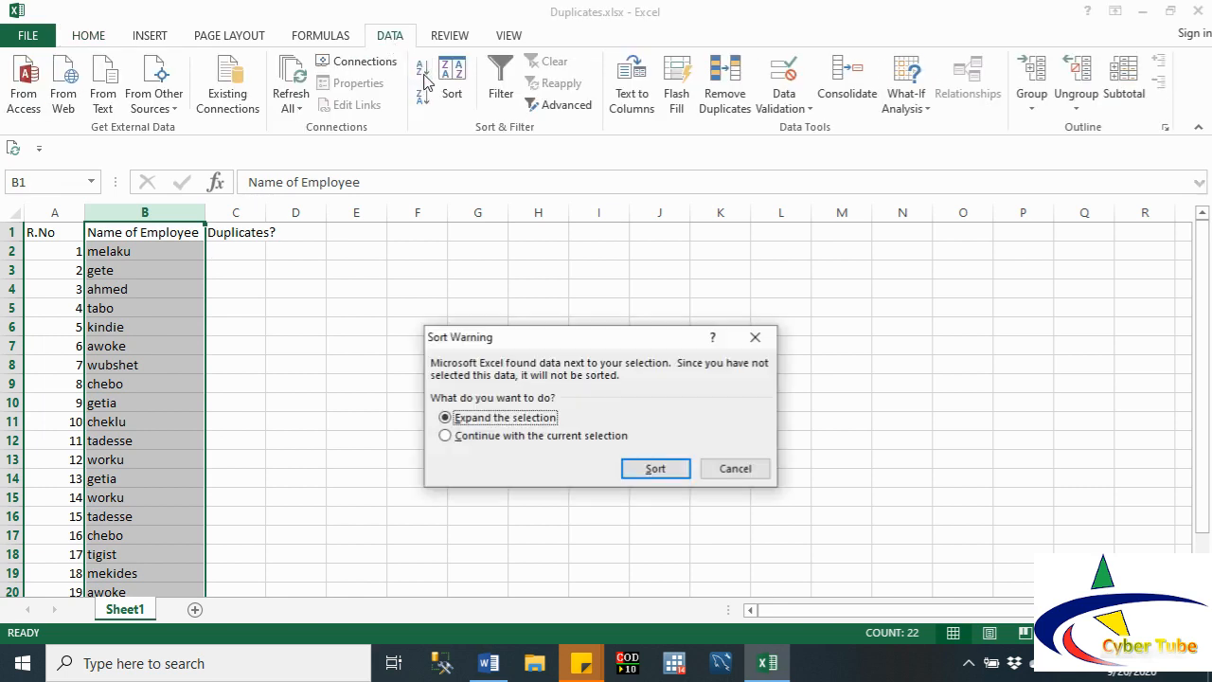
pyautogui.click(651, 473)
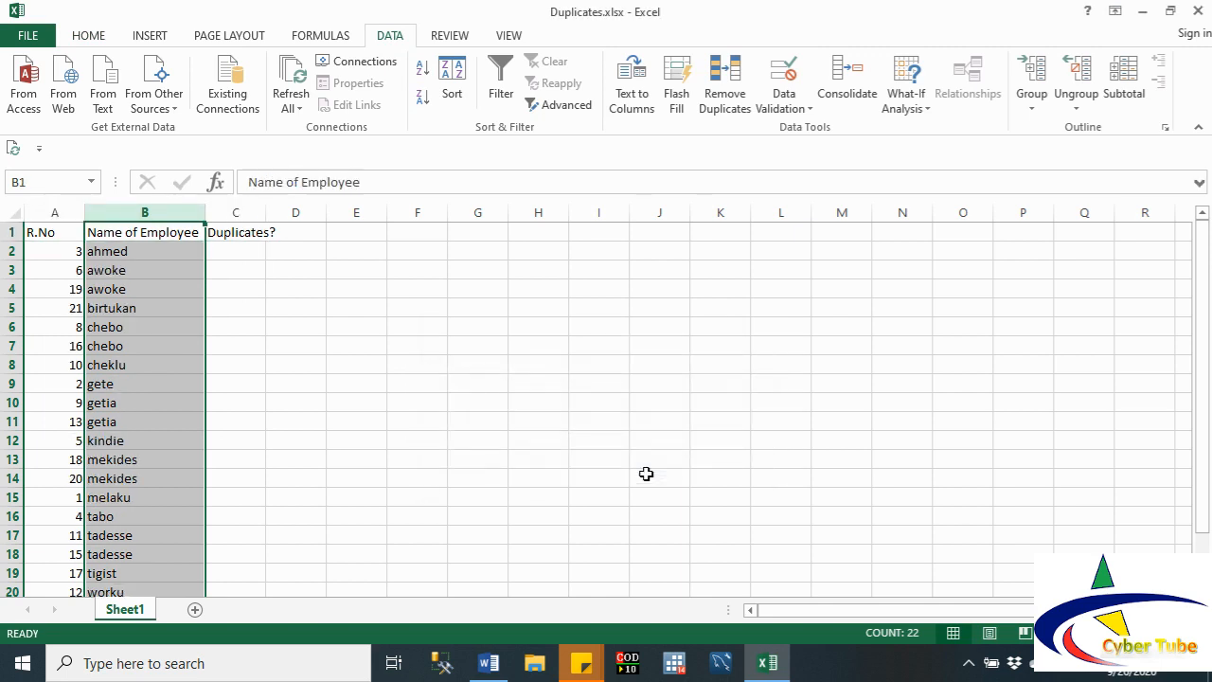
# Step: Review the sorted employee list for identical names in adjacent rows
pyautogui.doubleClick(123, 270)
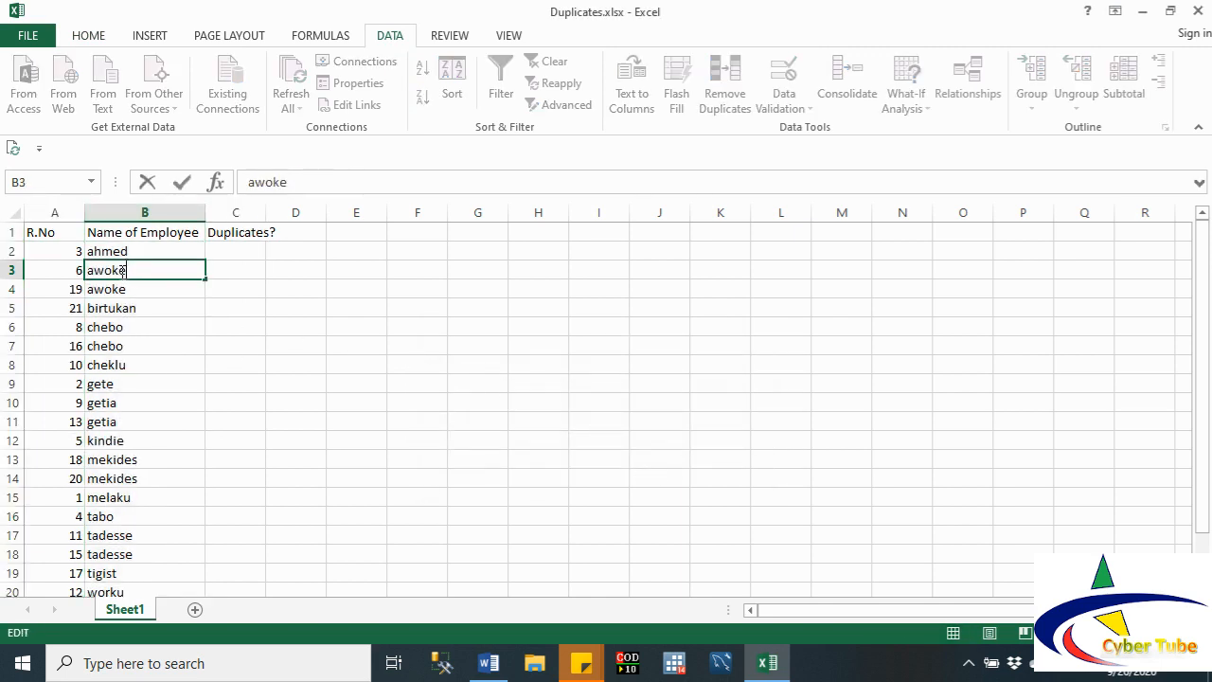
pyautogui.moveTo(14, 271); pyautogui.dragTo(15, 290)
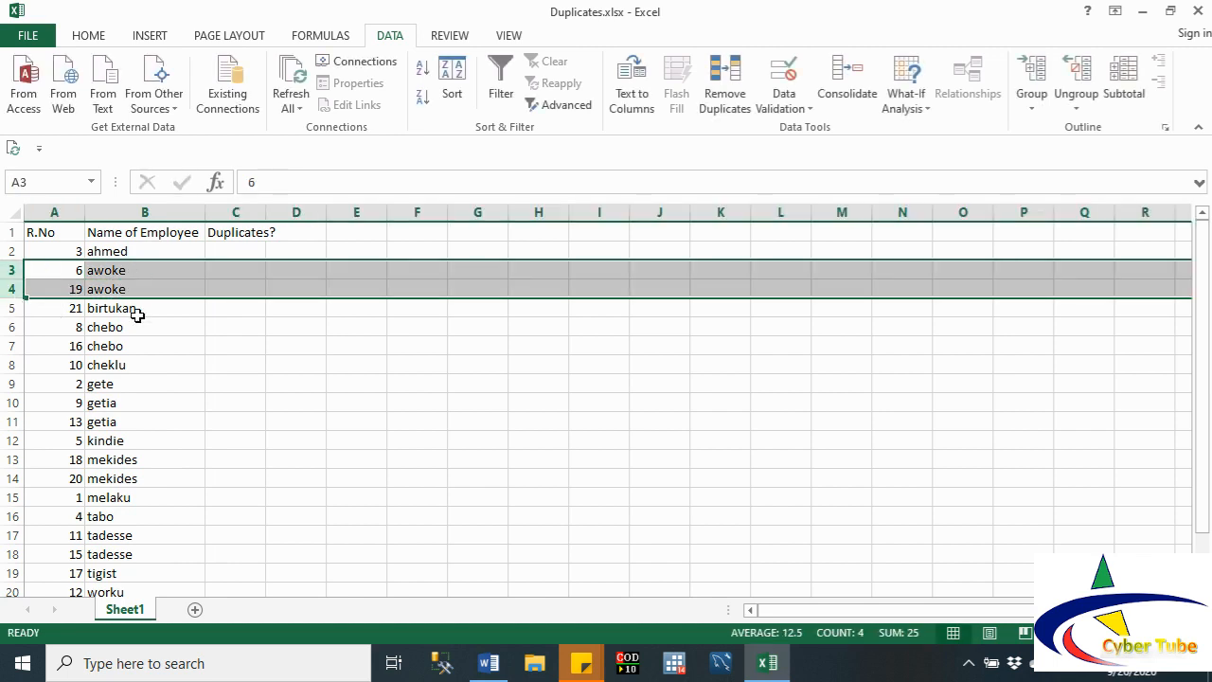
pyautogui.moveTo(129, 310); pyautogui.dragTo(128, 332)
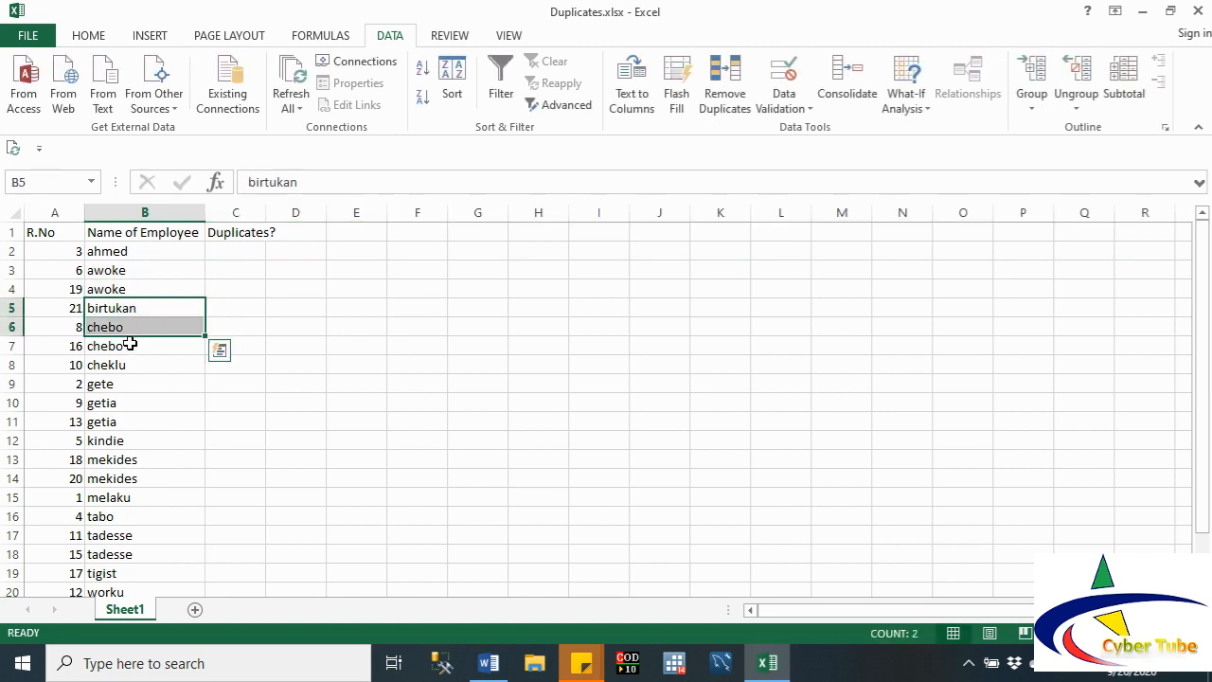
pyautogui.click(106, 404)
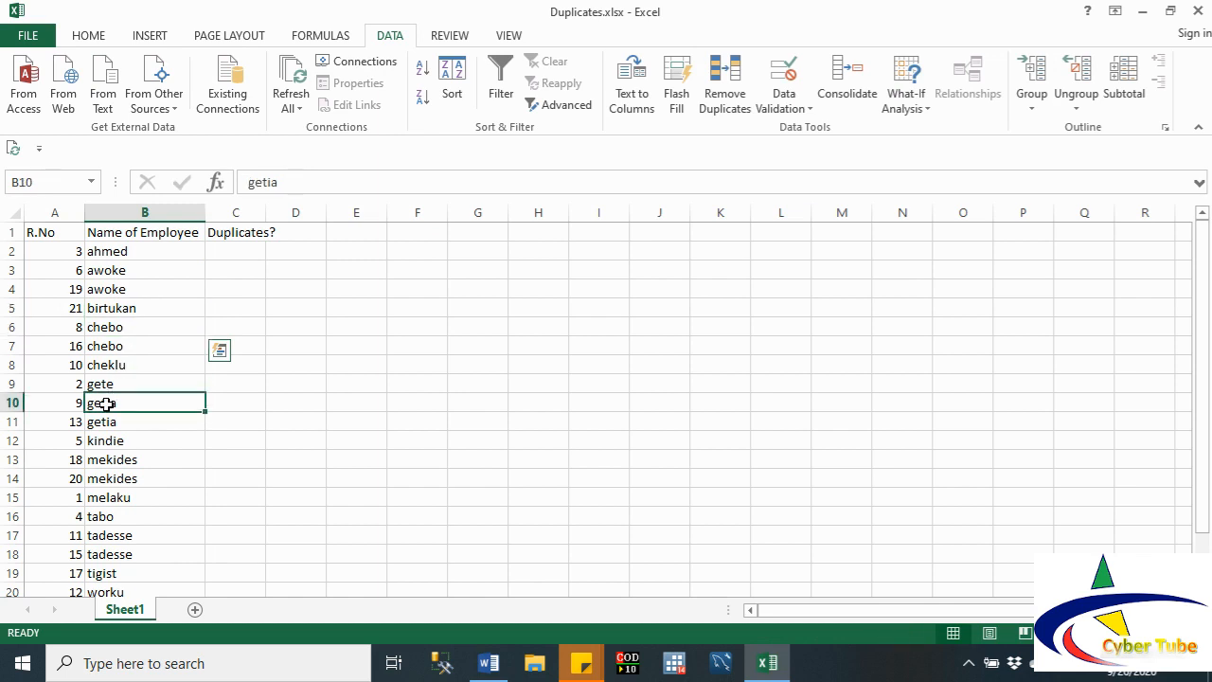
pyautogui.moveTo(106, 405); pyautogui.dragTo(107, 417)
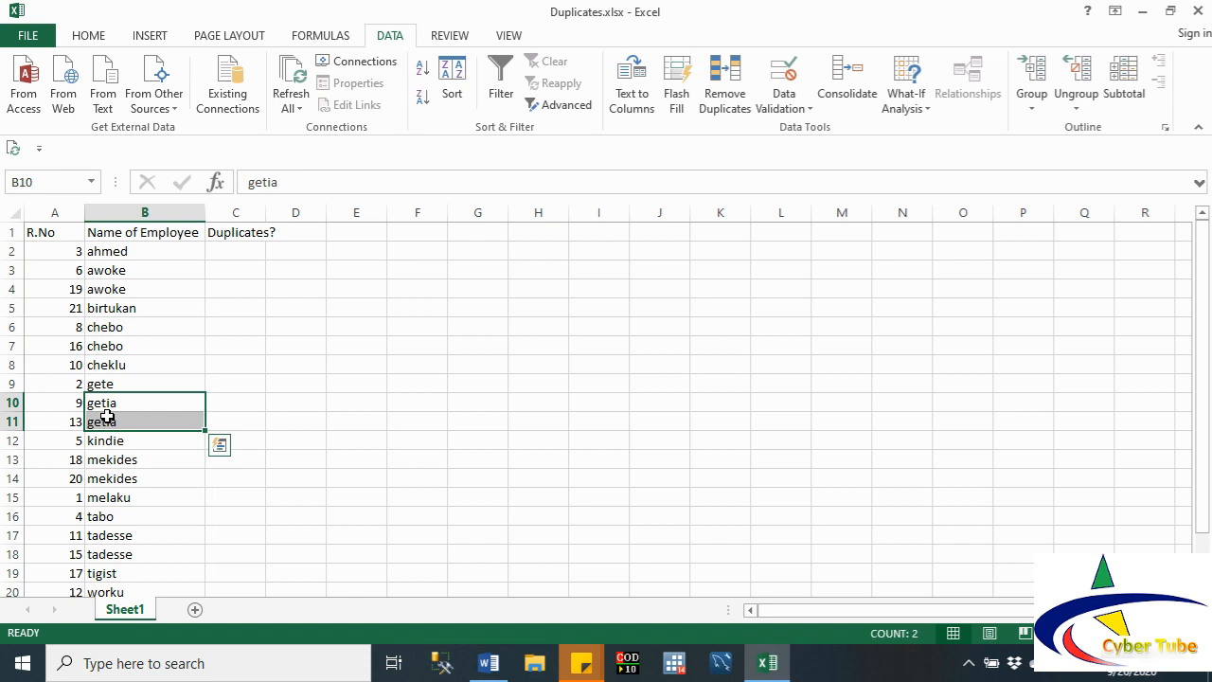
pyautogui.click(8, 248)
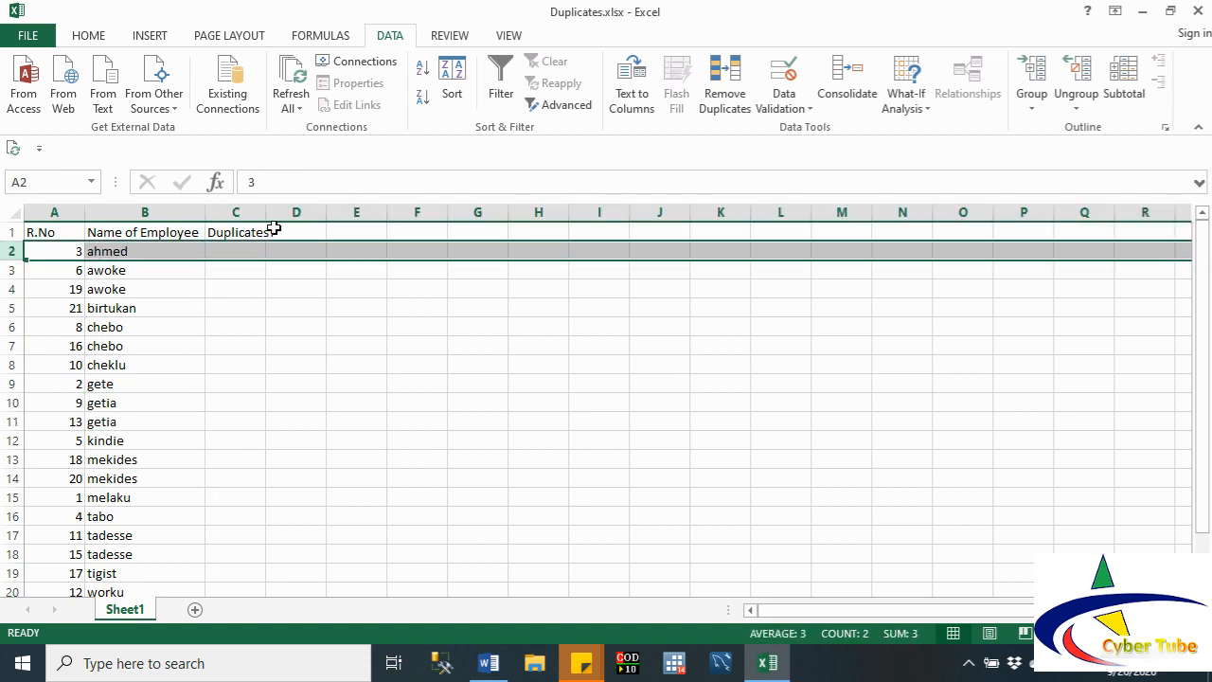
# Step: Enter N in C2 of the Duplicates? column for the first employee
pyautogui.click(241, 249)
pyautogui.write('N')
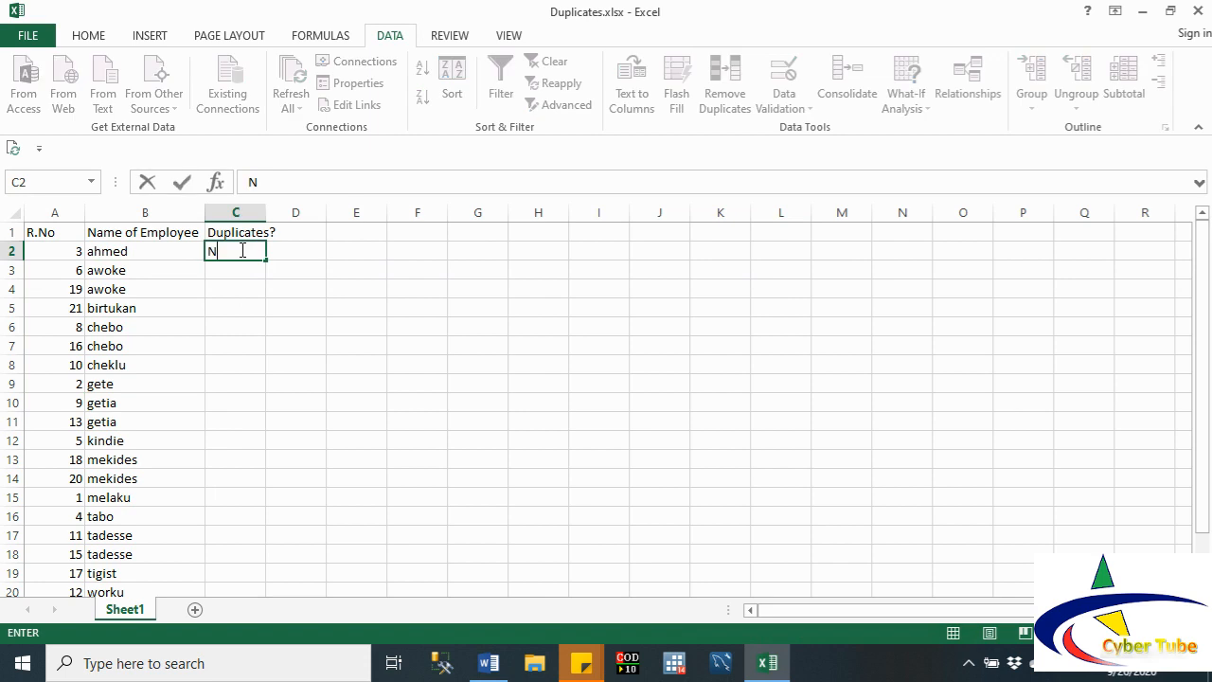
pyautogui.click(230, 273)
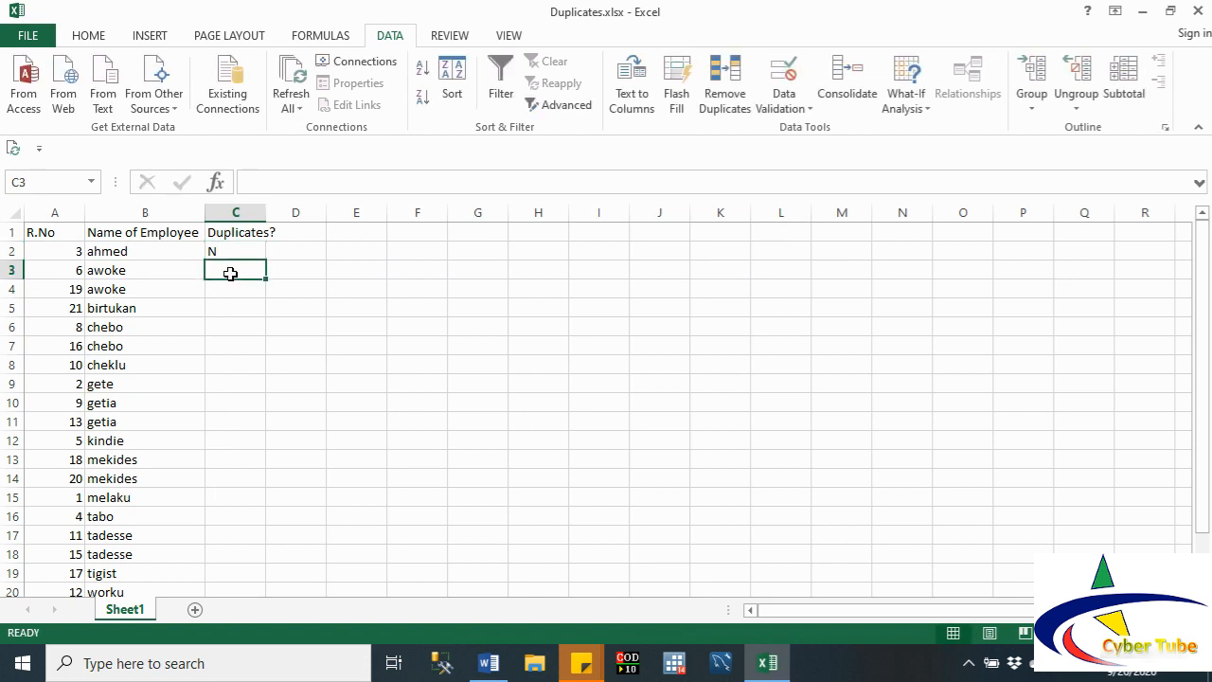
# Step: Start an IF formula in C3 that tests B3=B2 and has an empty text as its true value
pyautogui.write('=')
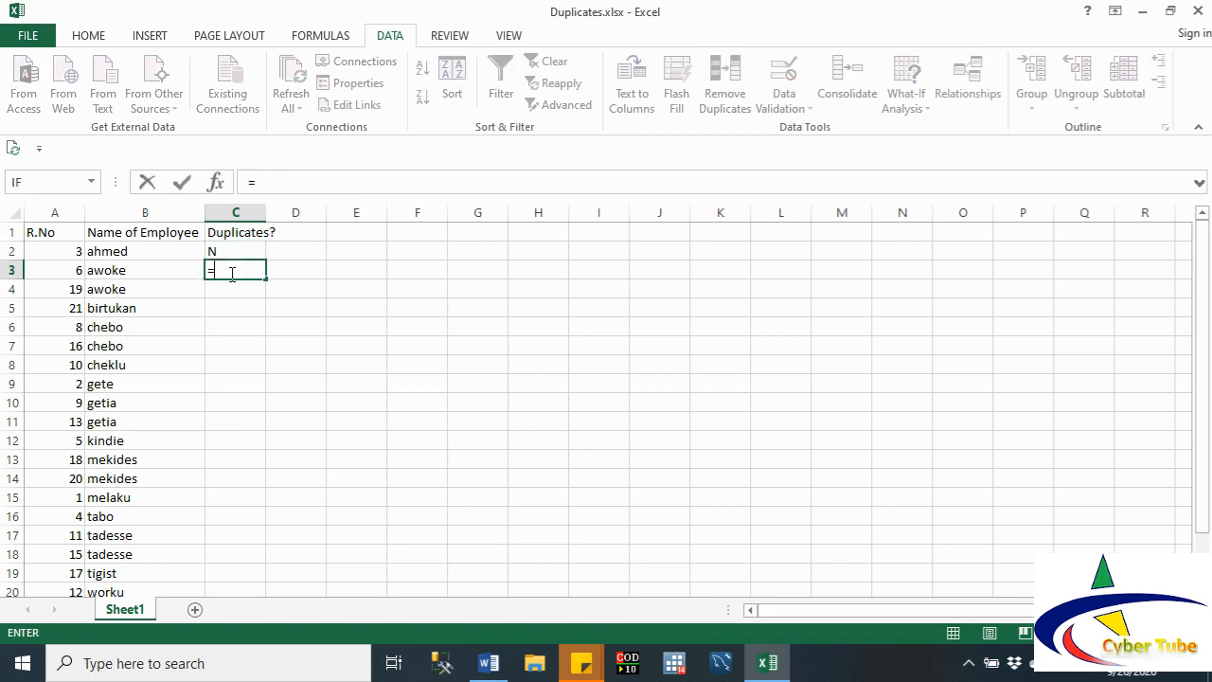
pyautogui.write('if')
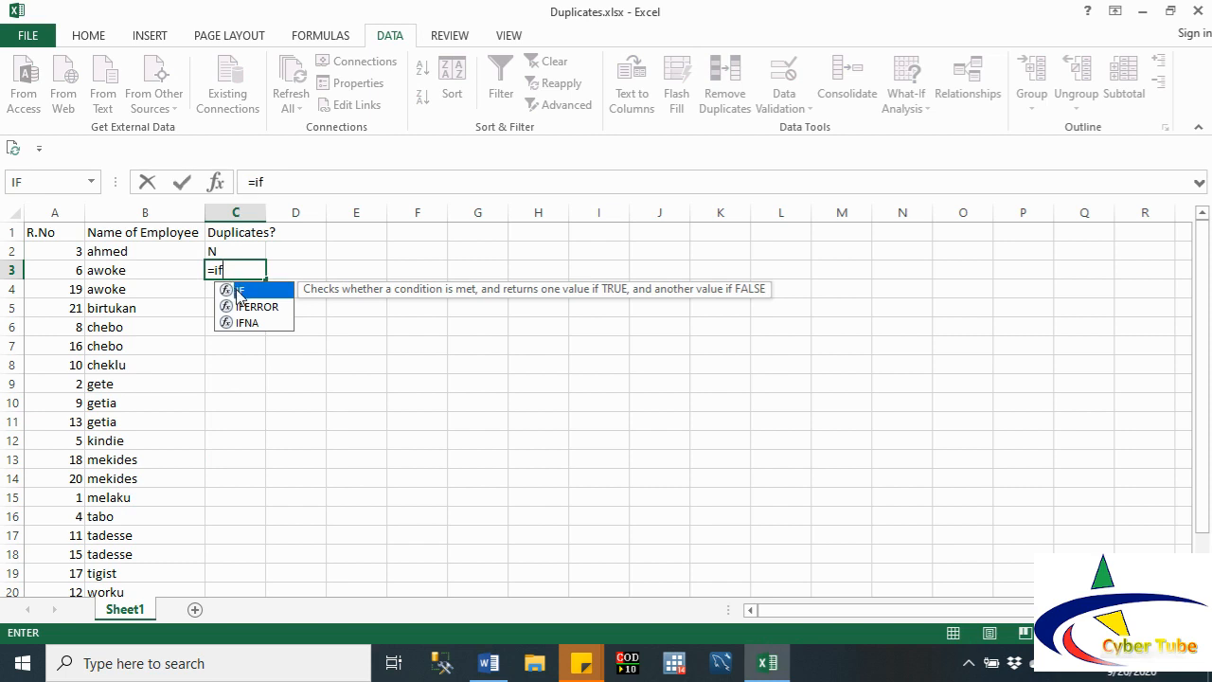
pyautogui.doubleClick(242, 290)
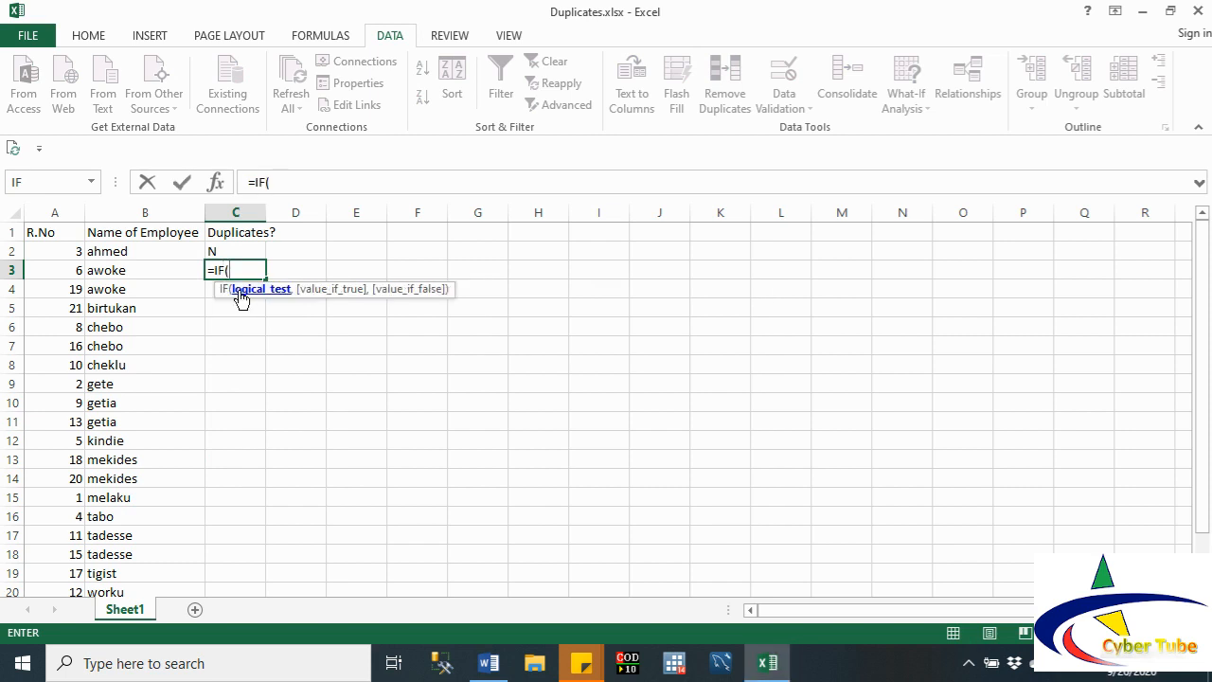
pyautogui.click(113, 272)
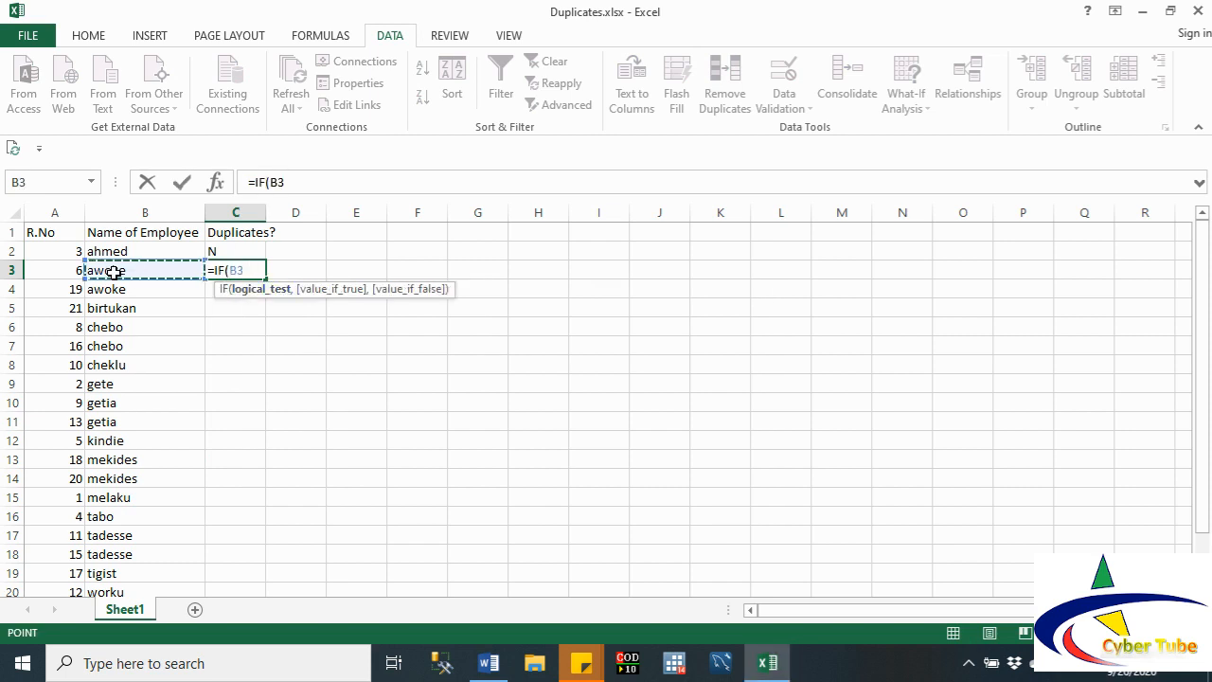
pyautogui.write('=')
pyautogui.click(99, 252)
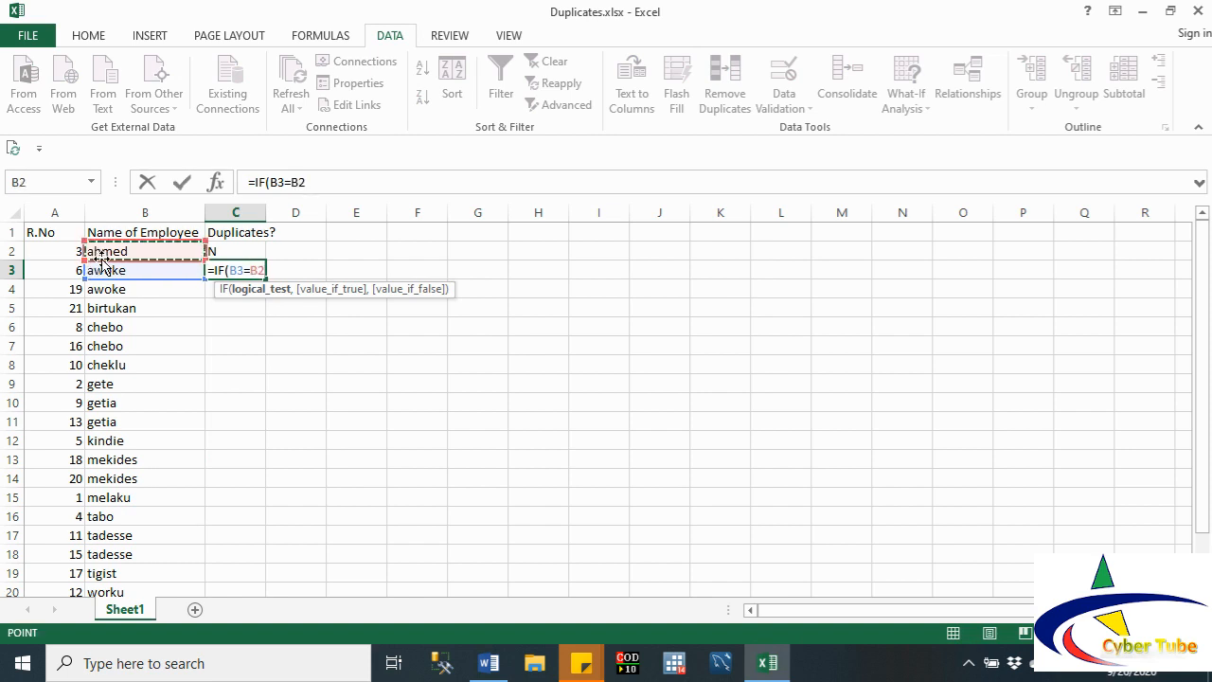
pyautogui.write(',')
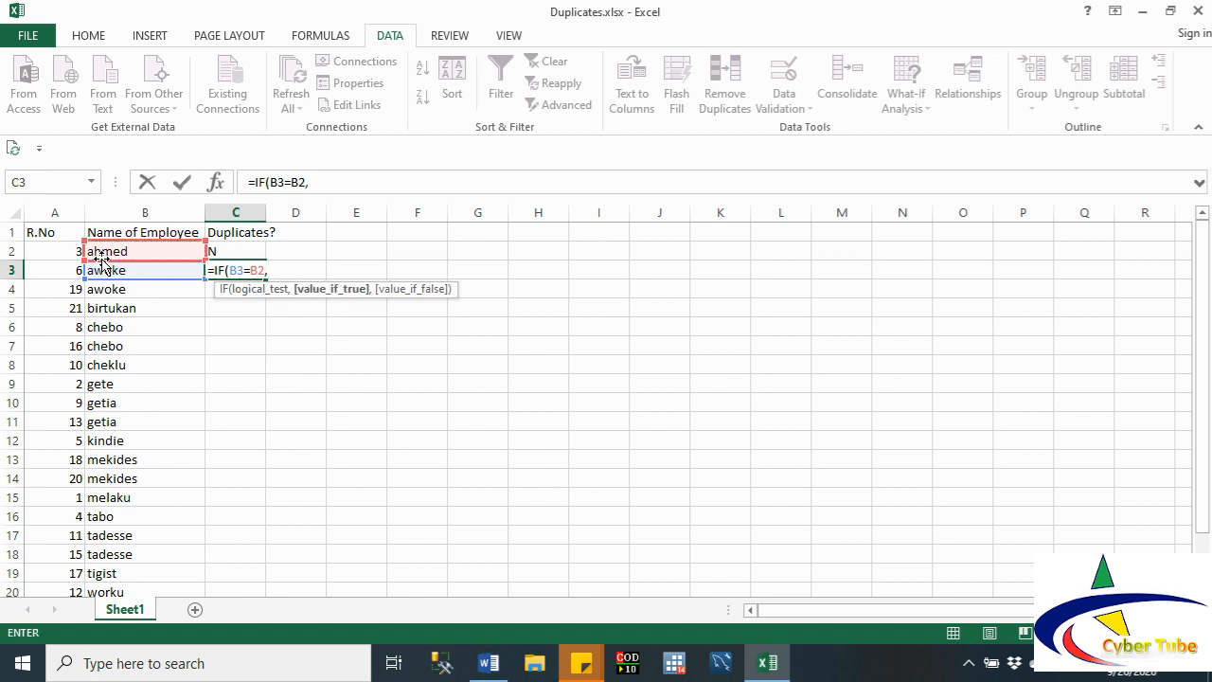
pyautogui.write('""')
pyautogui.click(104, 264)
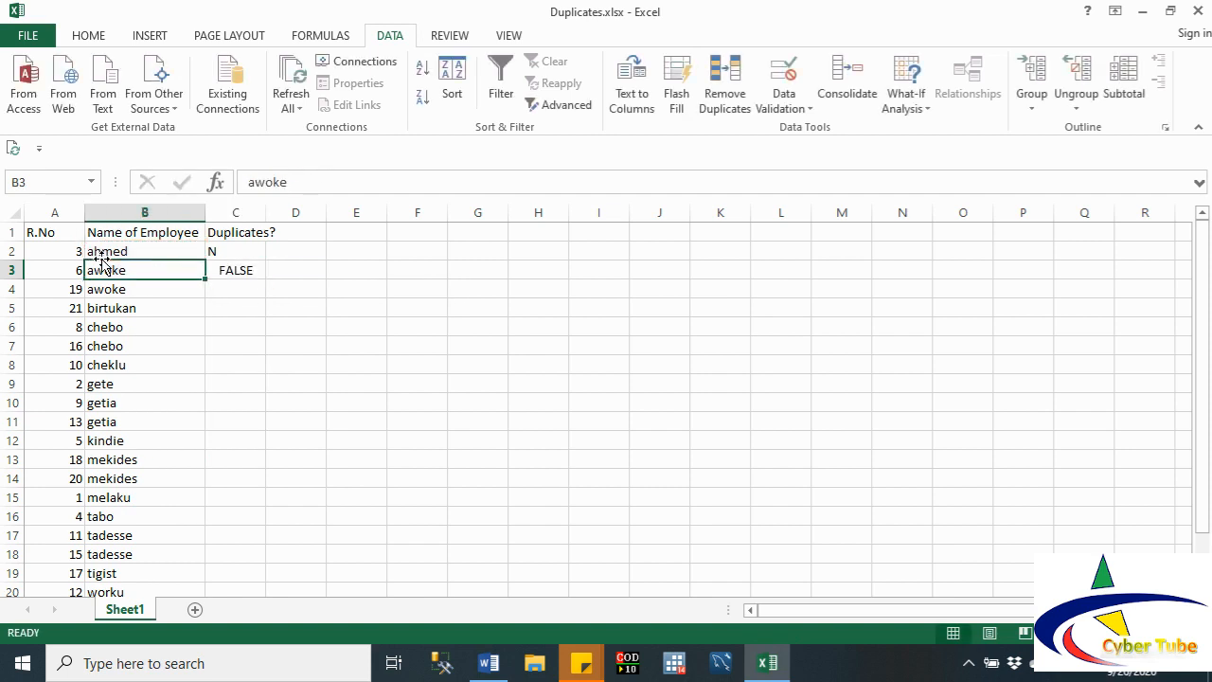
# Step: Complete the C3 formula as =IF(B3=B2,"Y","N")
pyautogui.click(223, 271)
pyautogui.click(315, 185)
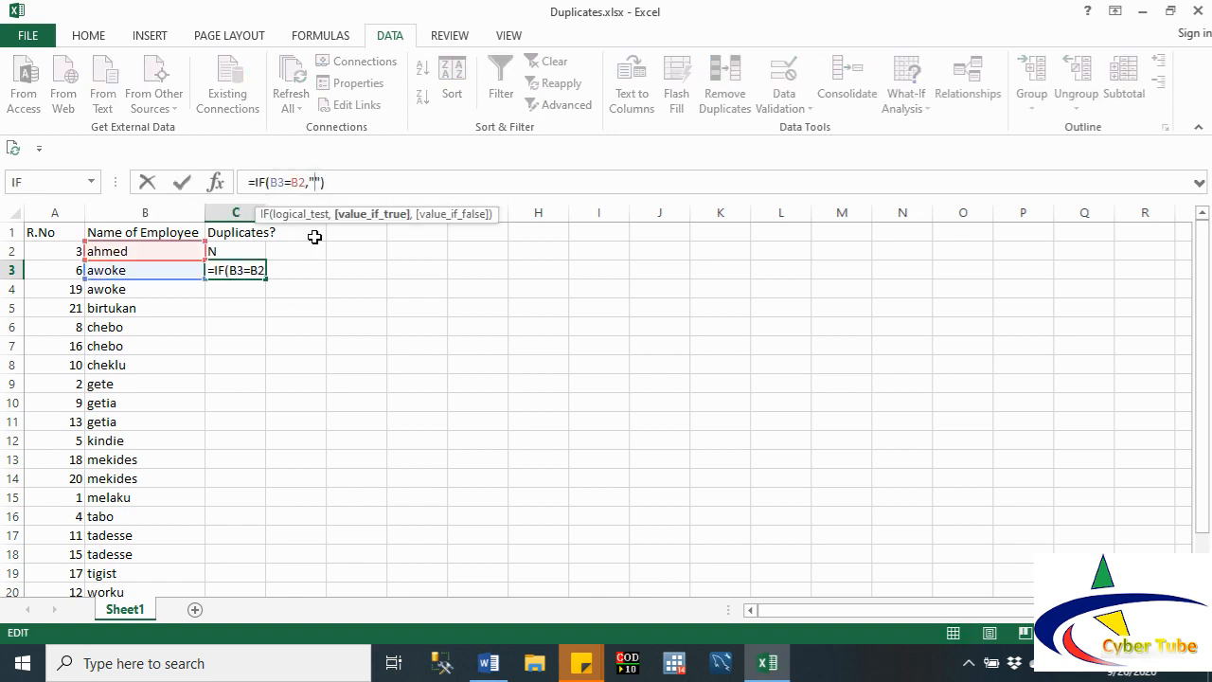
pyautogui.write('Y')
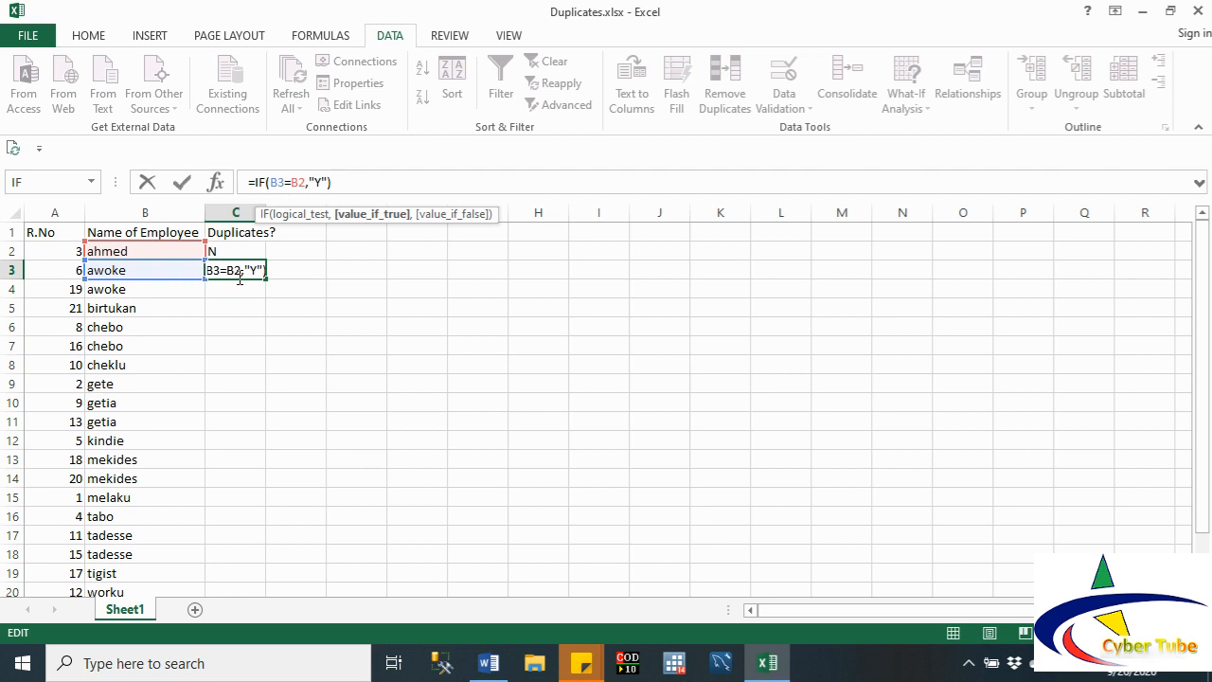
pyautogui.write(',')
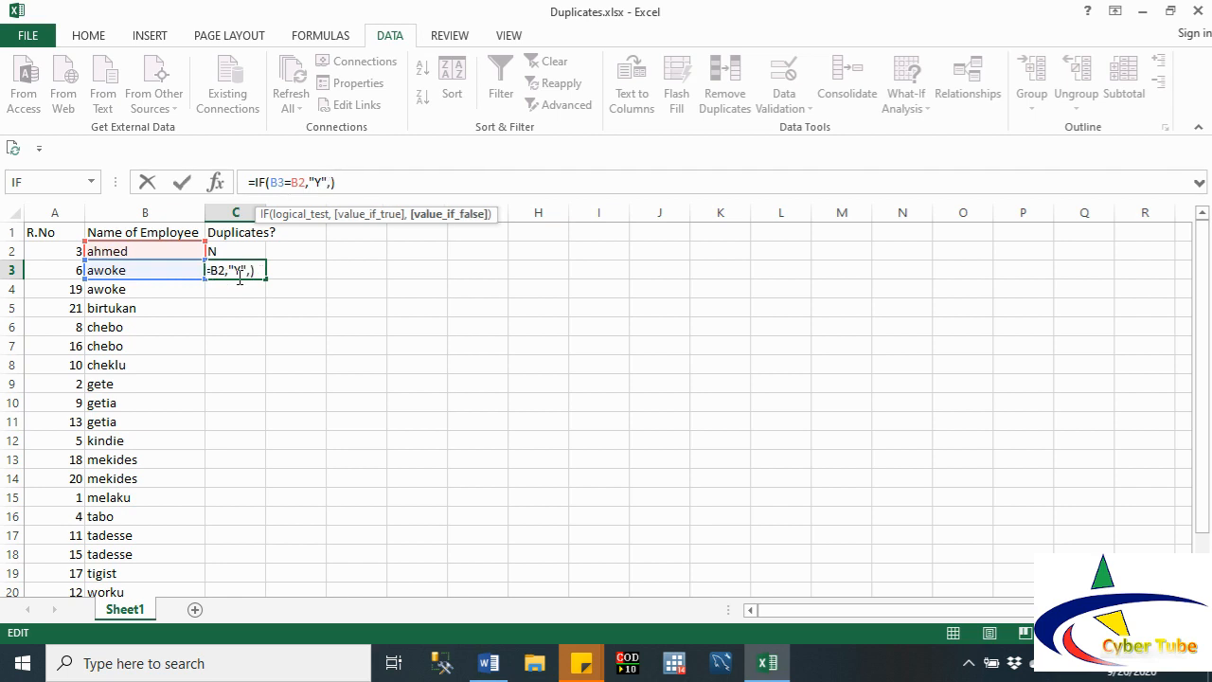
pyautogui.write('"Y","N')
pyautogui.press('Return')
pyautogui.press('Return')
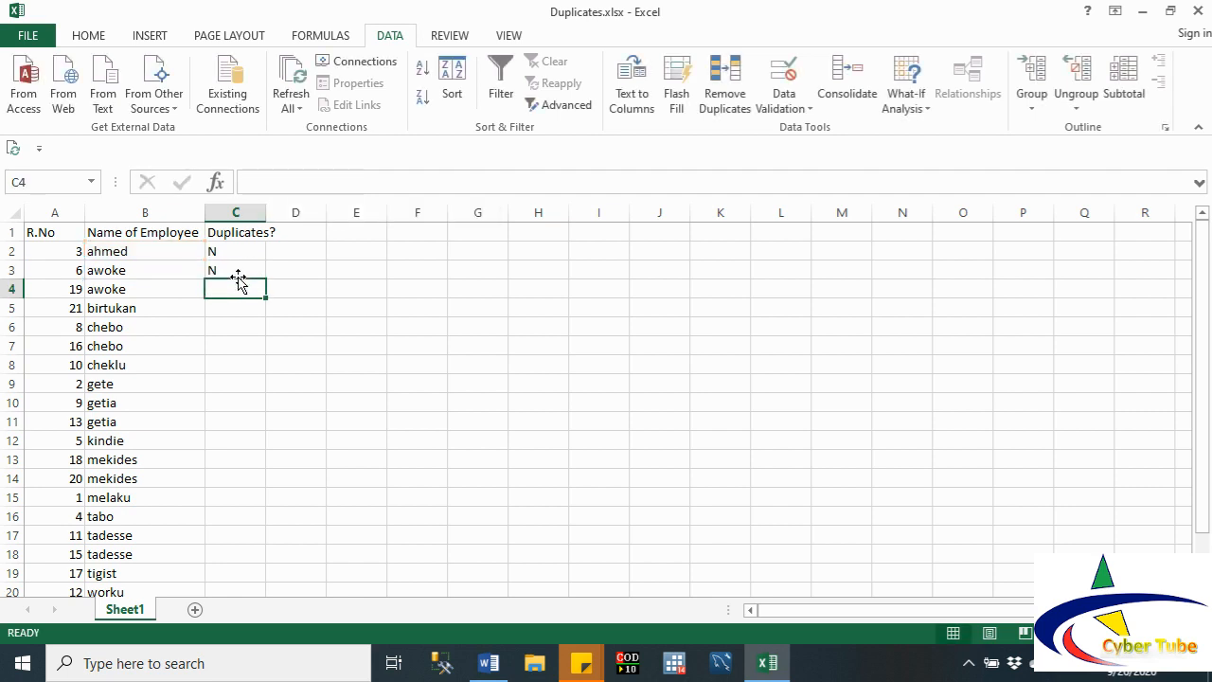
# Step: Fill the C3 formula down the Duplicates? column to the end of the employee list
pyautogui.click(232, 270)
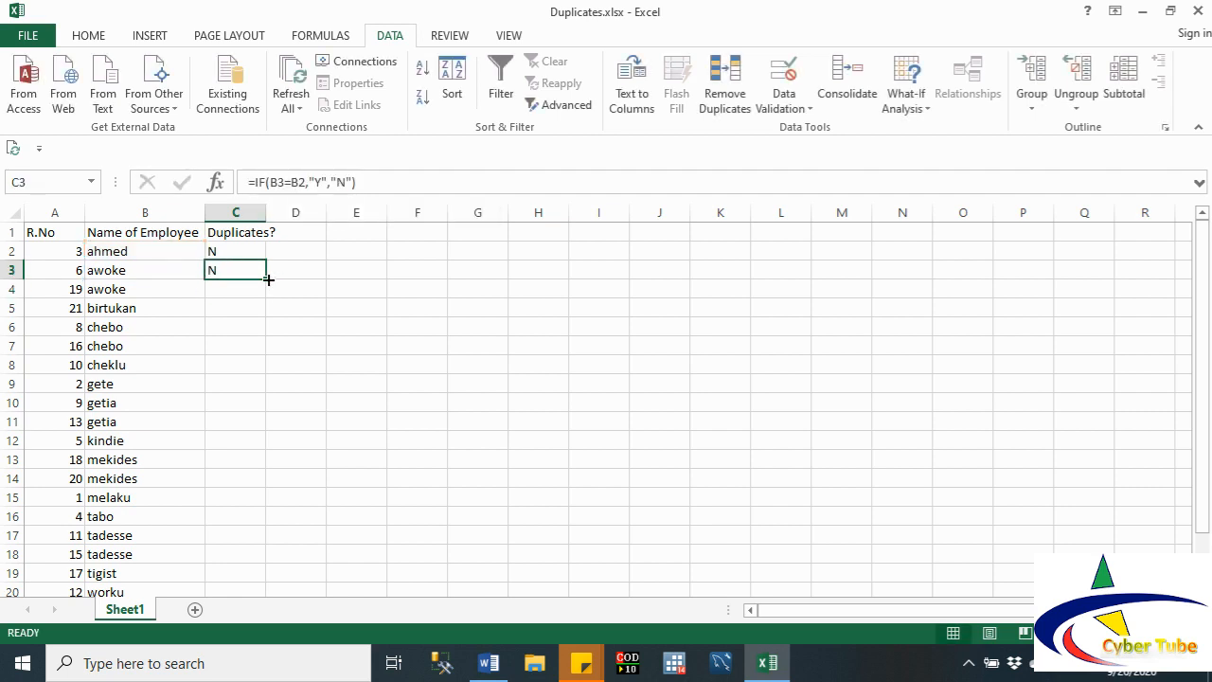
pyautogui.doubleClick(268, 279)
pyautogui.click(276, 481)
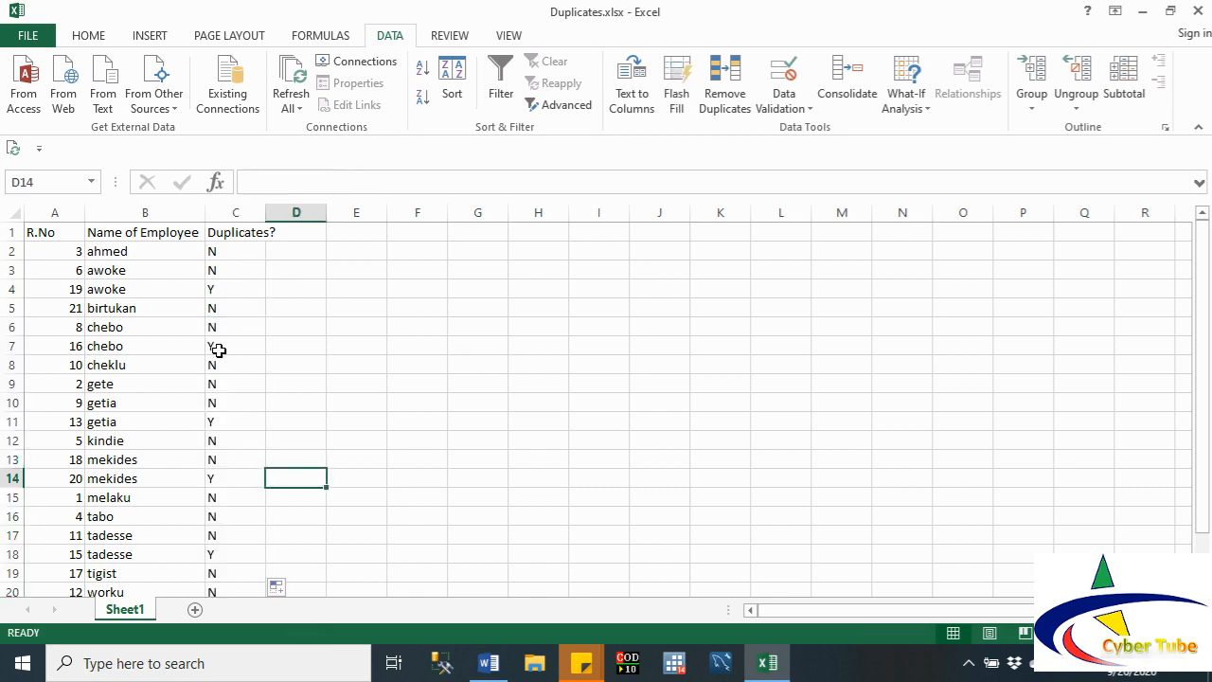
# Step: Inspect the formula in C4 and compare the flags of the repeated names in rows 3–4 and 6–7
pyautogui.click(227, 286)
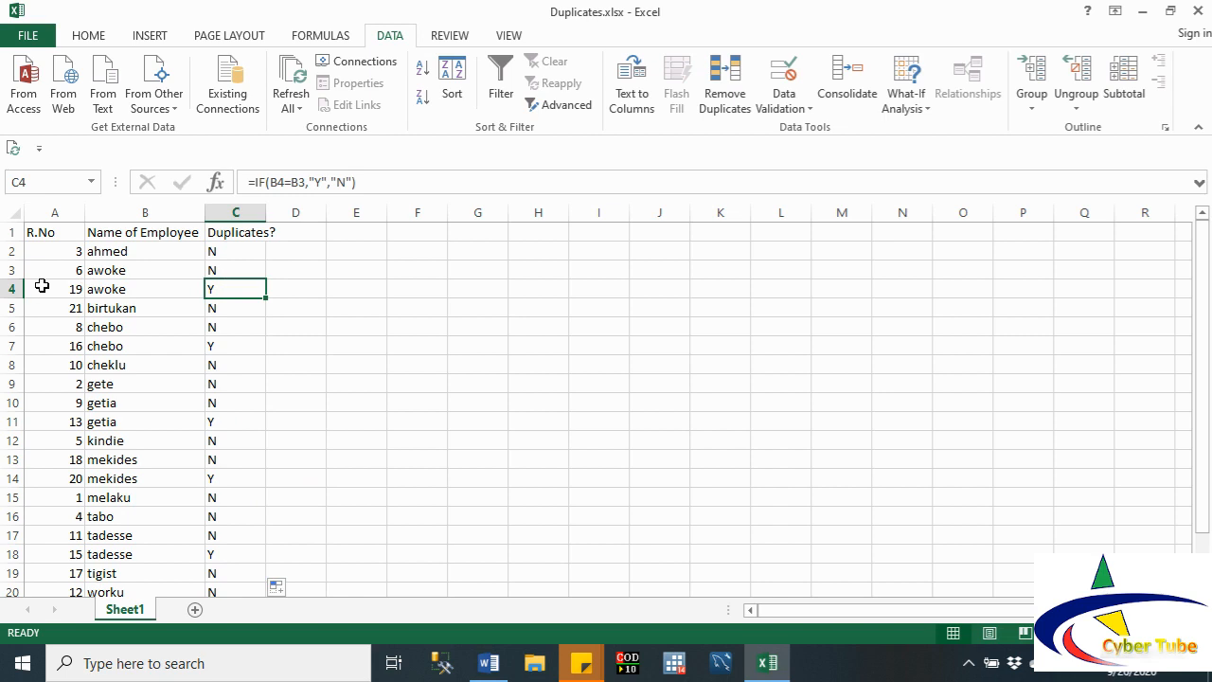
pyautogui.moveTo(13, 289); pyautogui.dragTo(16, 271)
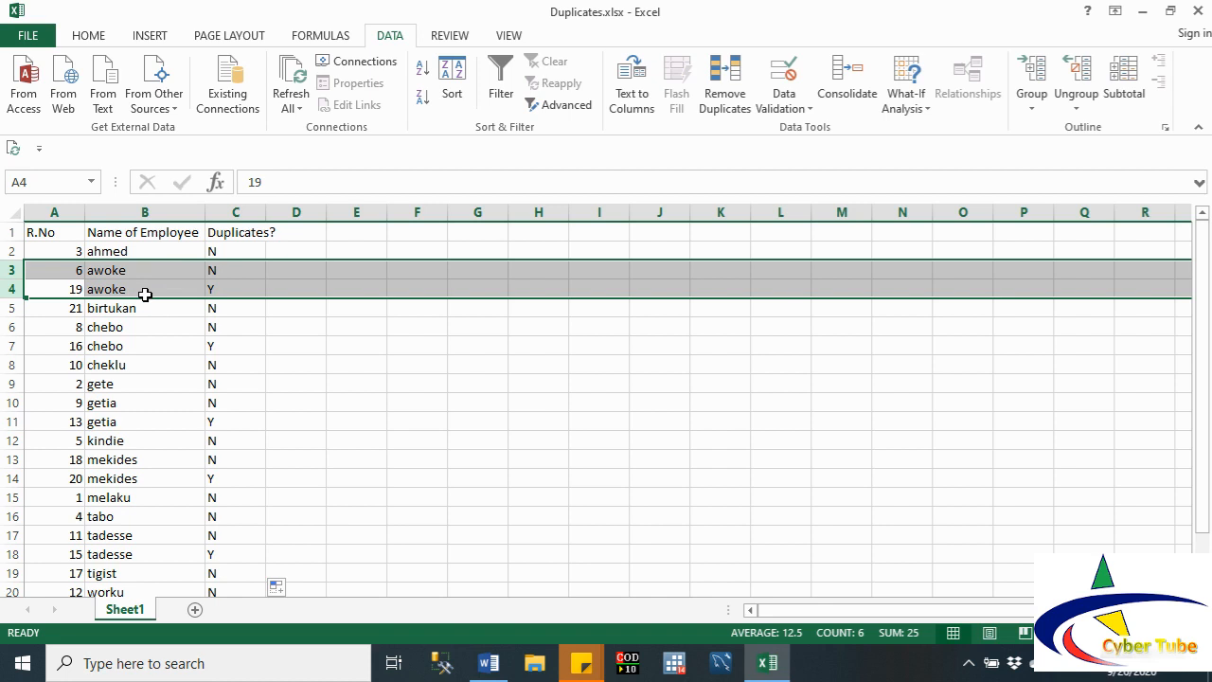
pyautogui.click(9, 329)
pyautogui.moveTo(8, 329); pyautogui.dragTo(6, 347)
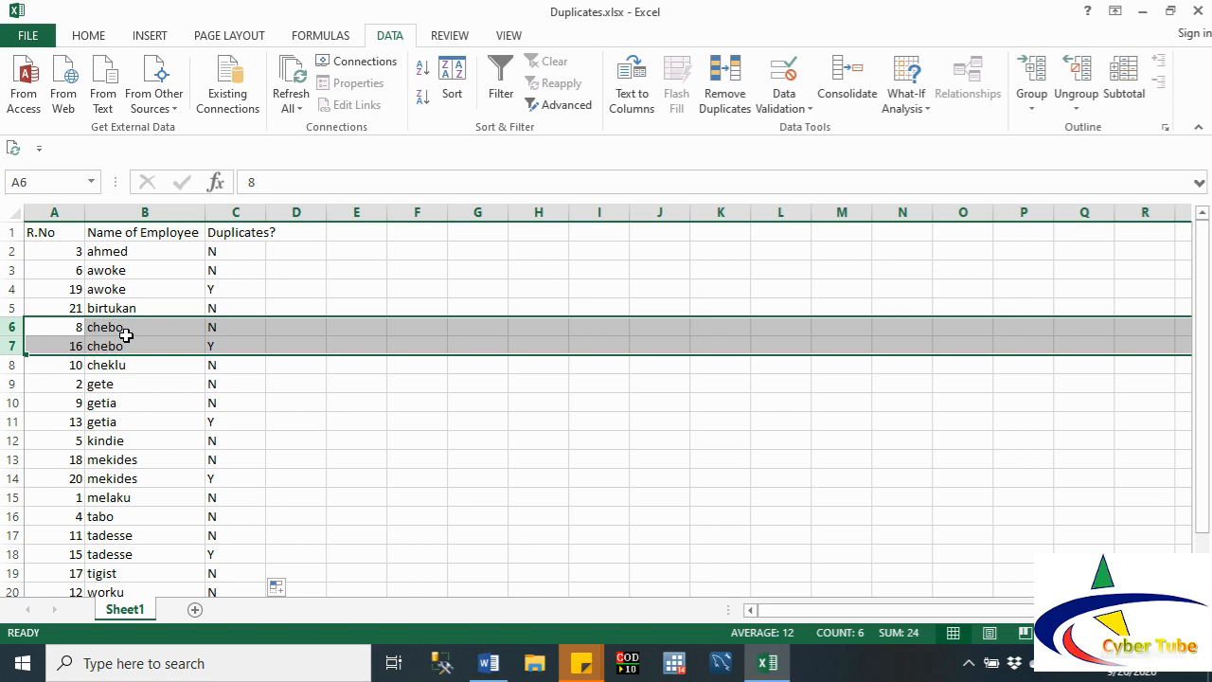
# Step: Undo the formula fill down the Duplicates? column and clear the formula from C3
pyautogui.hotkey('ctrl', 'z')
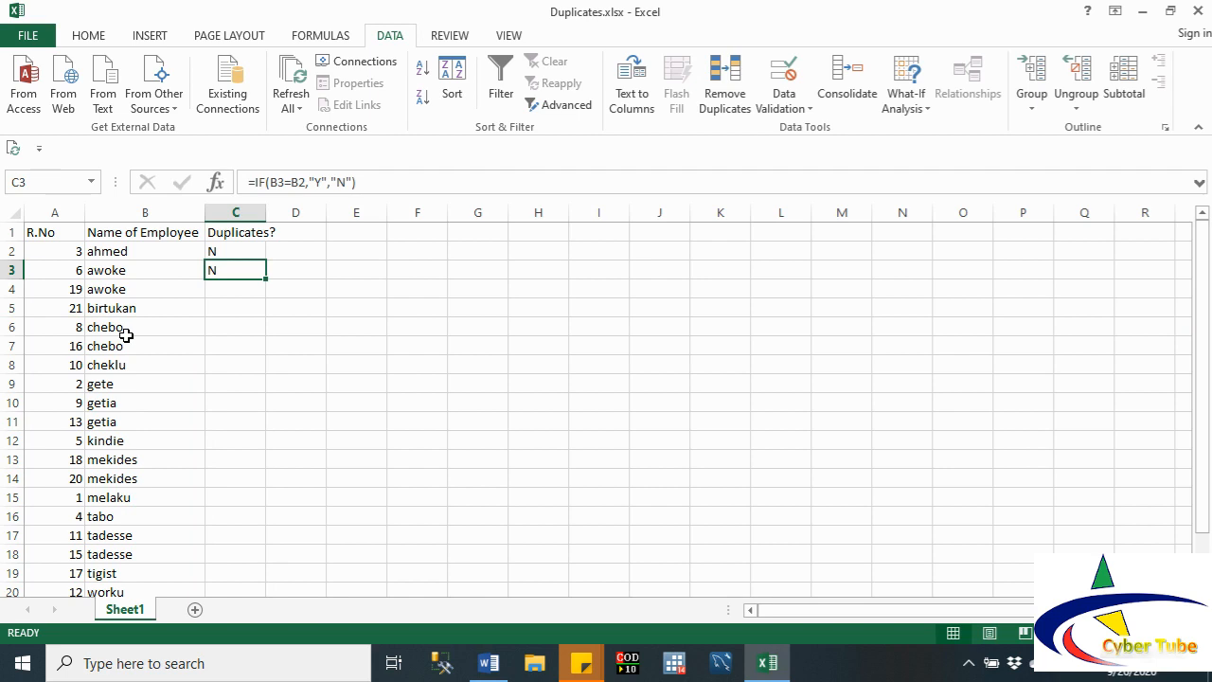
pyautogui.moveTo(214, 249); pyautogui.dragTo(215, 260)
pyautogui.click(215, 265)
pyautogui.press('Delete')
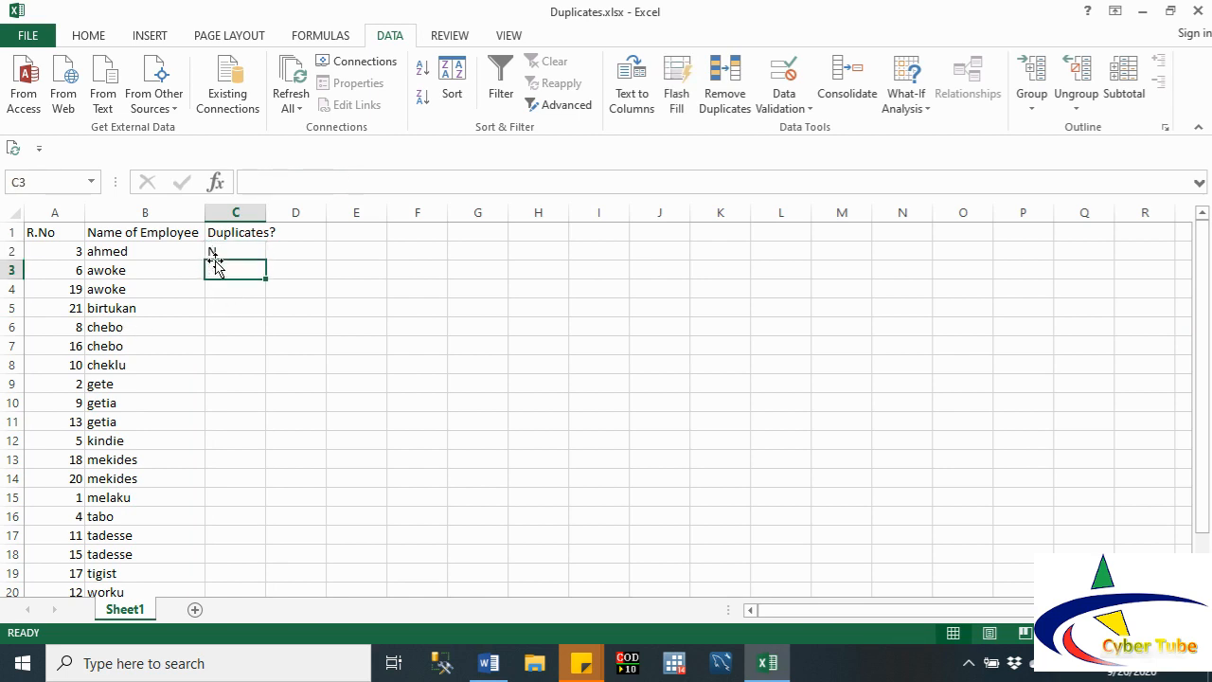
# Step: Clear C2 and start an IF function there with the logical test B2=B3
pyautogui.click(212, 249)
pyautogui.press('Delete')
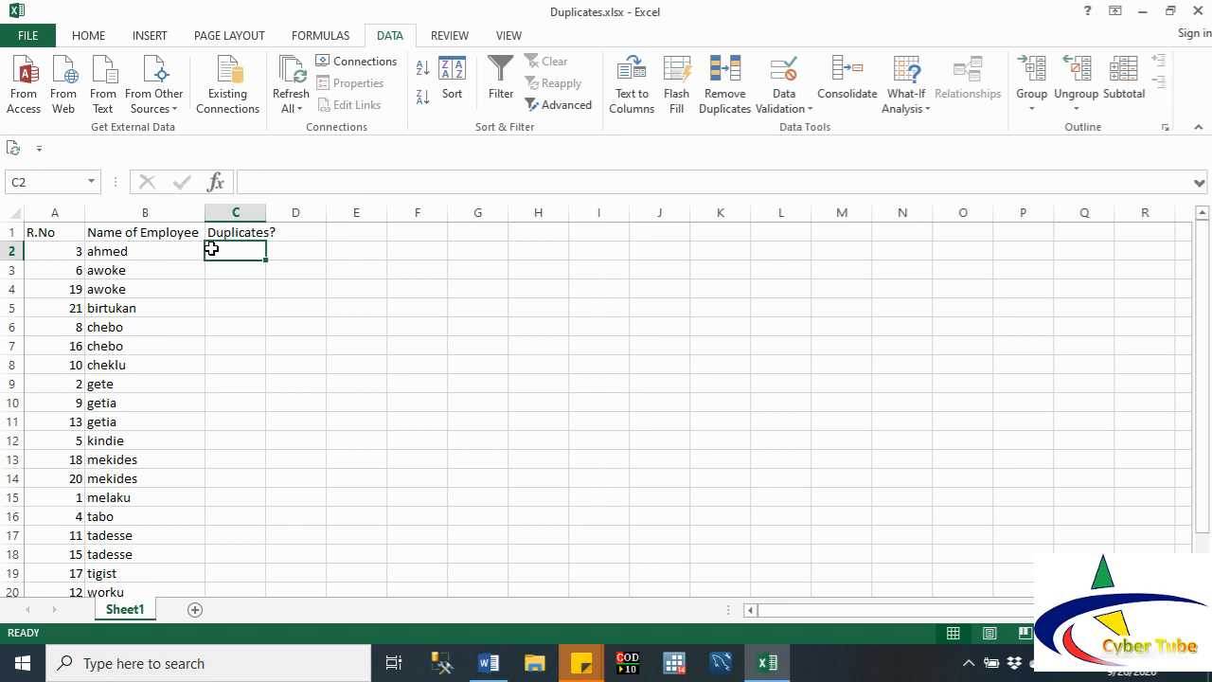
pyautogui.write('=')
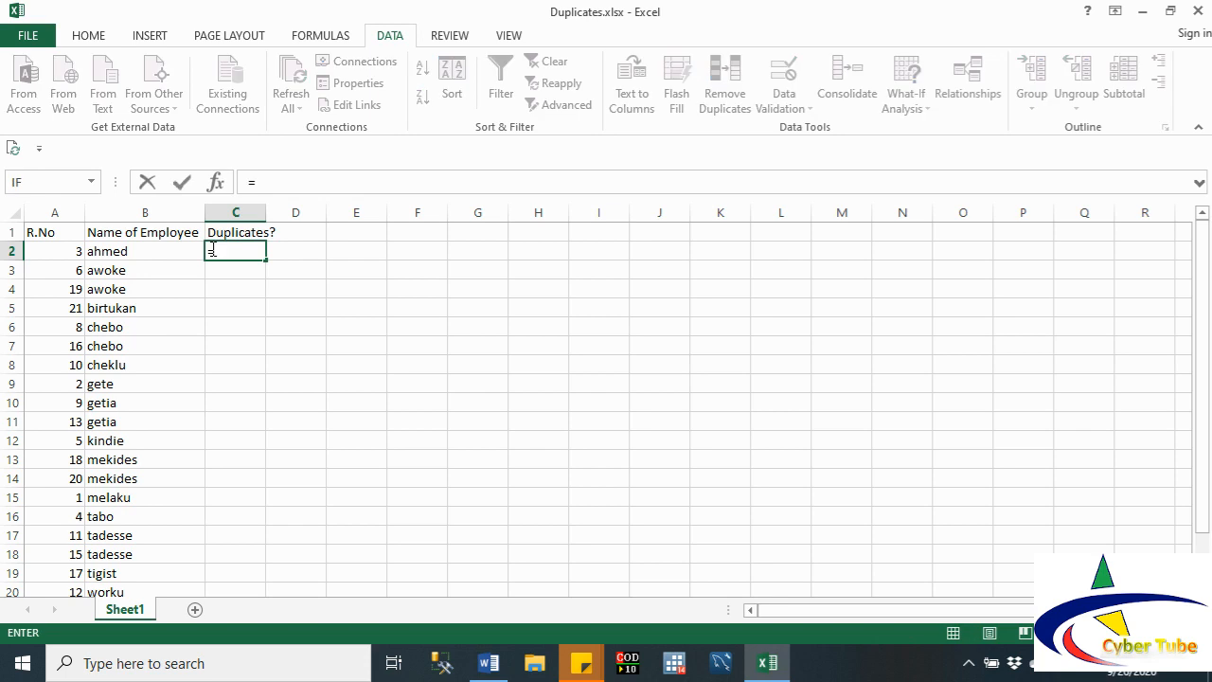
pyautogui.click(35, 185)
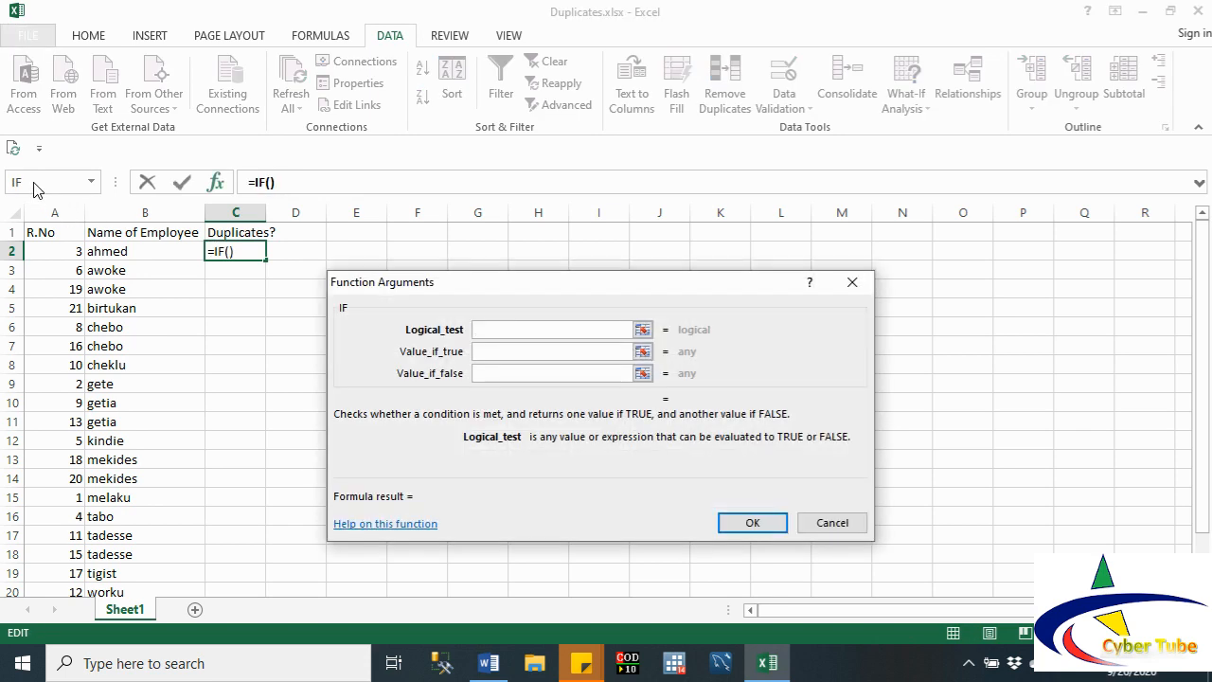
pyautogui.moveTo(395, 282); pyautogui.dragTo(351, 288)
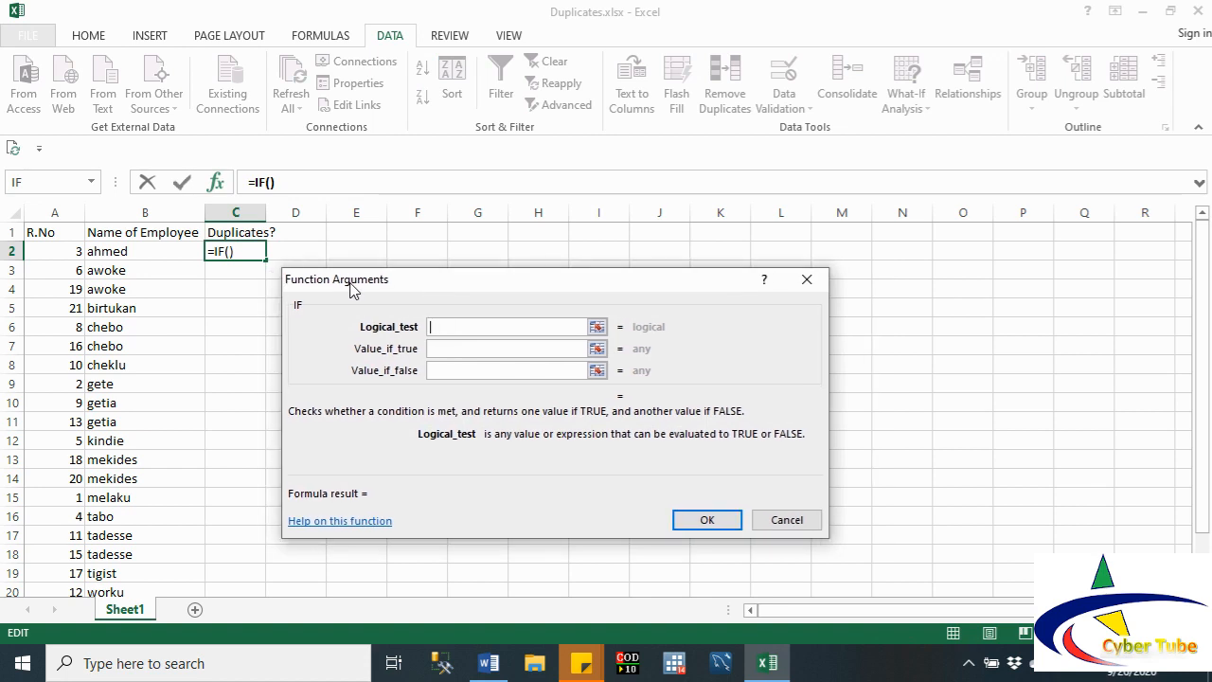
pyautogui.click(155, 252)
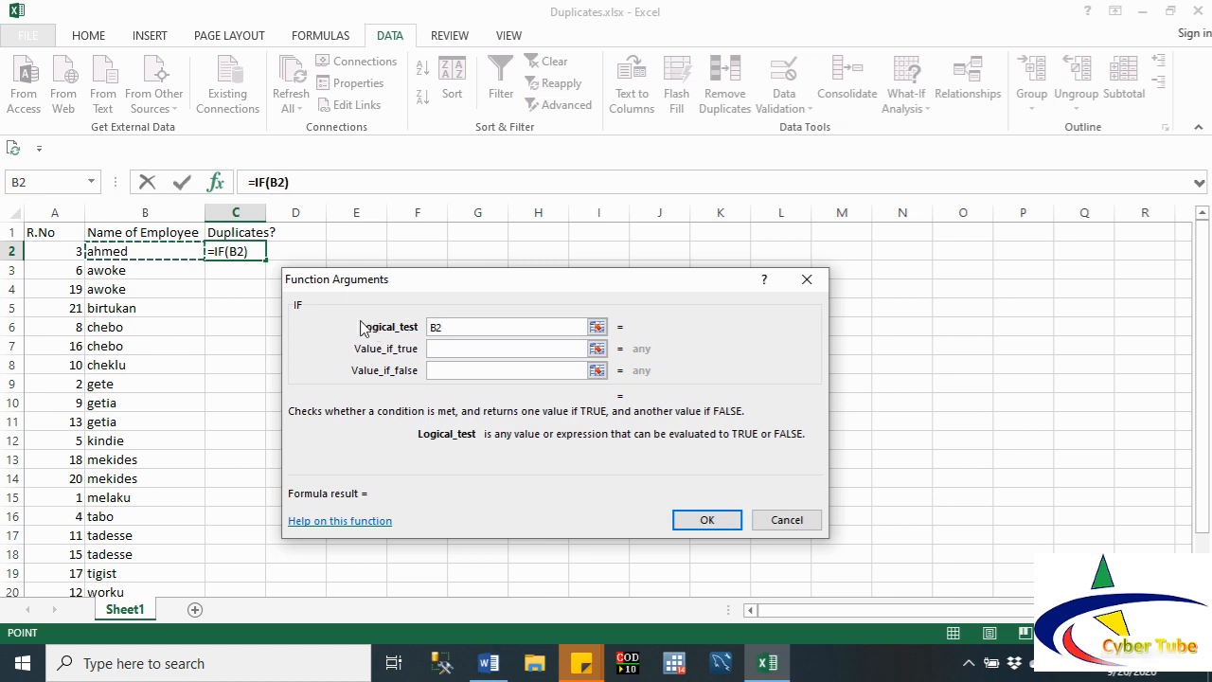
pyautogui.write('=')
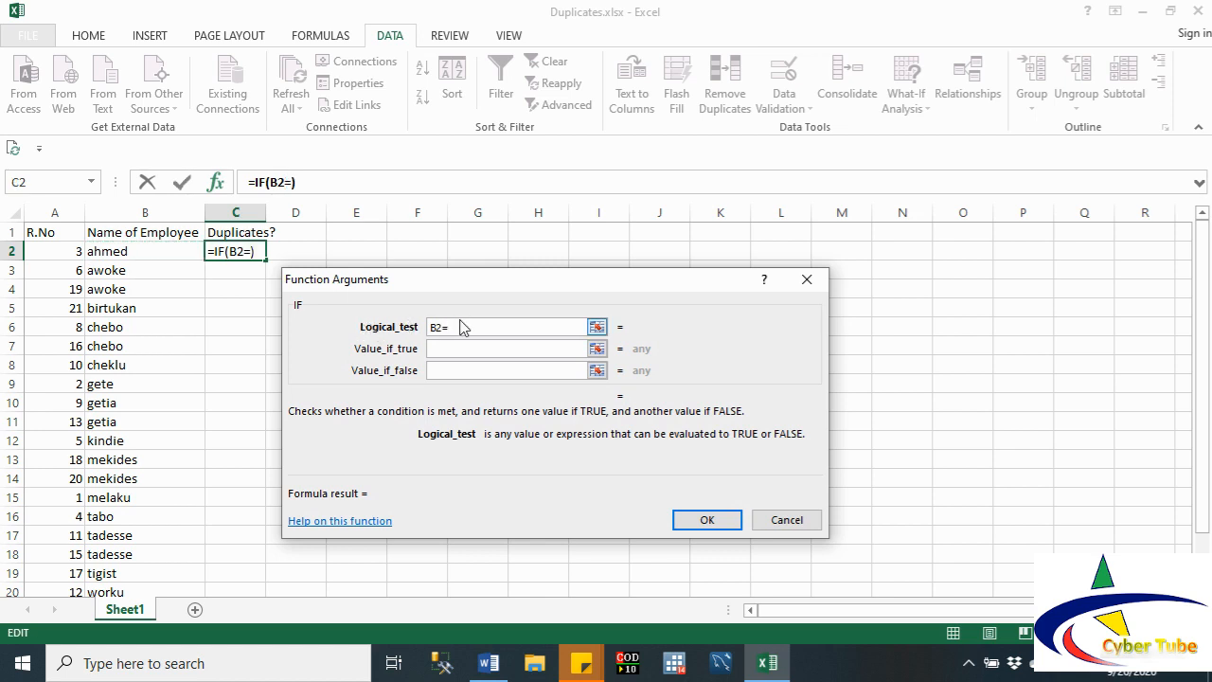
pyautogui.click(90, 270)
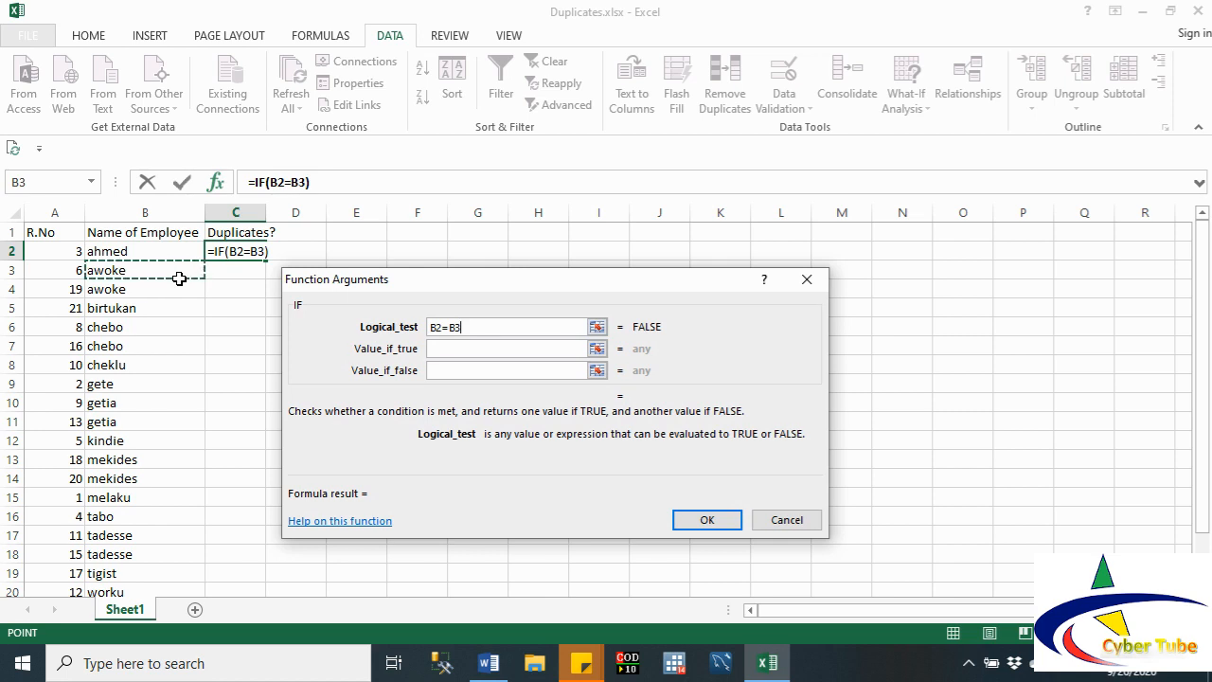
# Step: Complete the C2 IF function so it returns "Y" when true and "N" when false
pyautogui.click(436, 350)
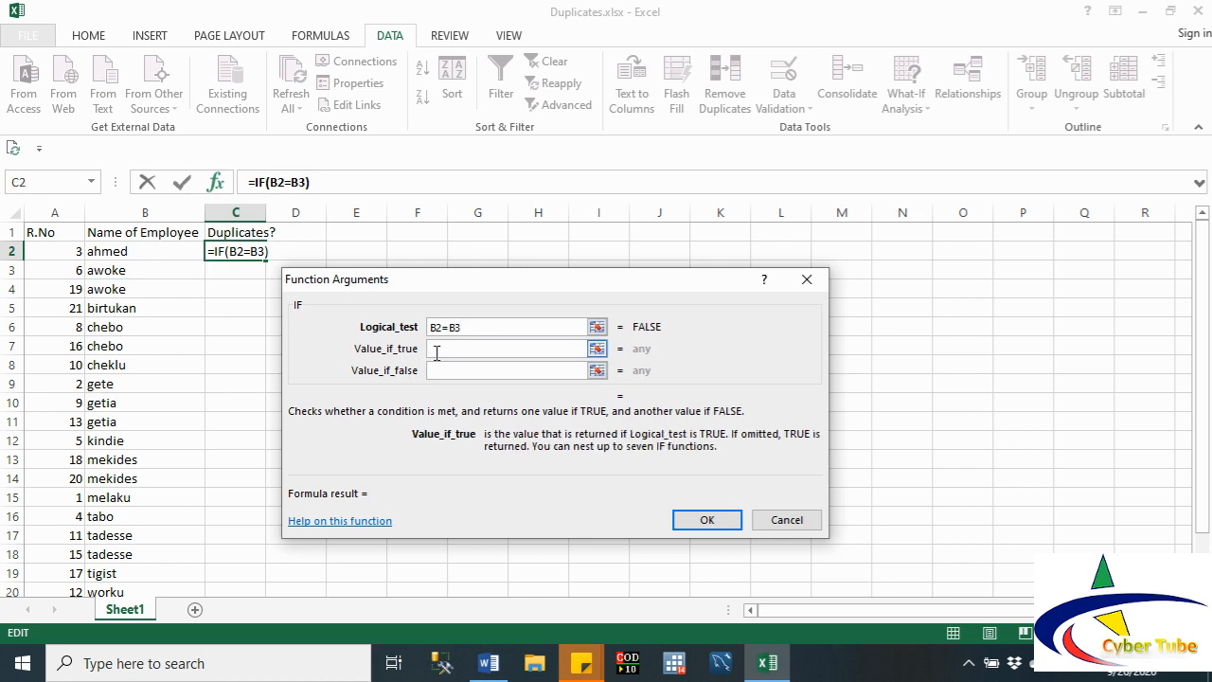
pyautogui.write('Y')
pyautogui.click(440, 371)
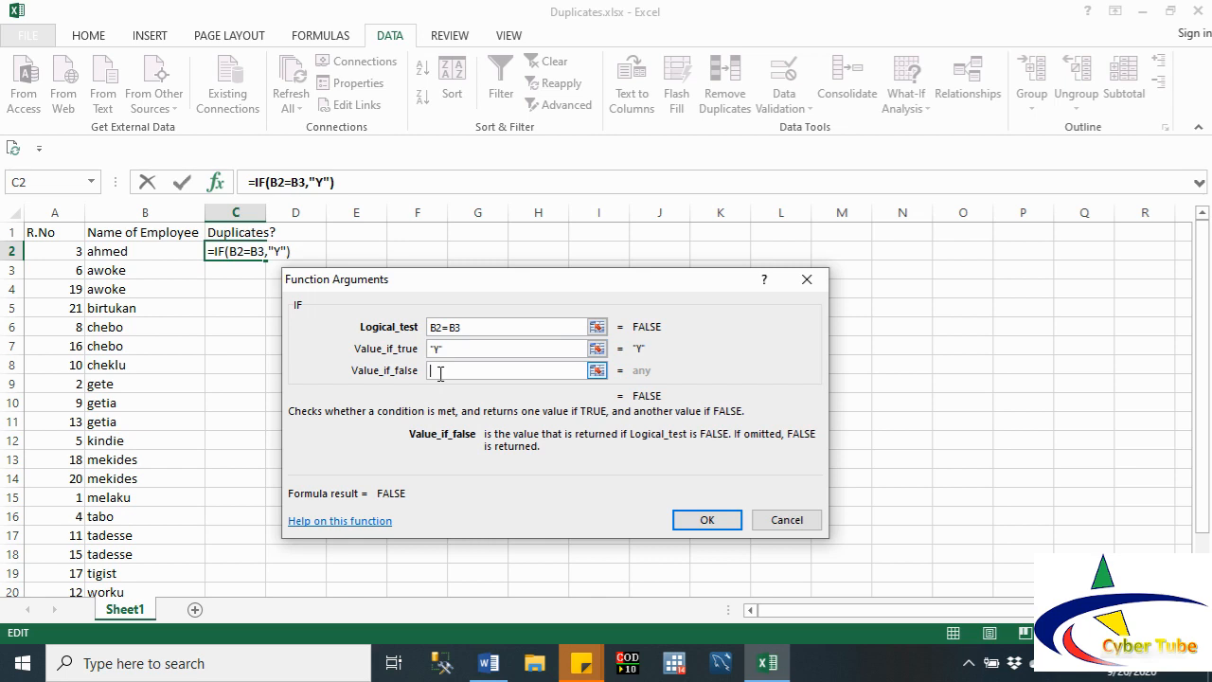
pyautogui.write('N')
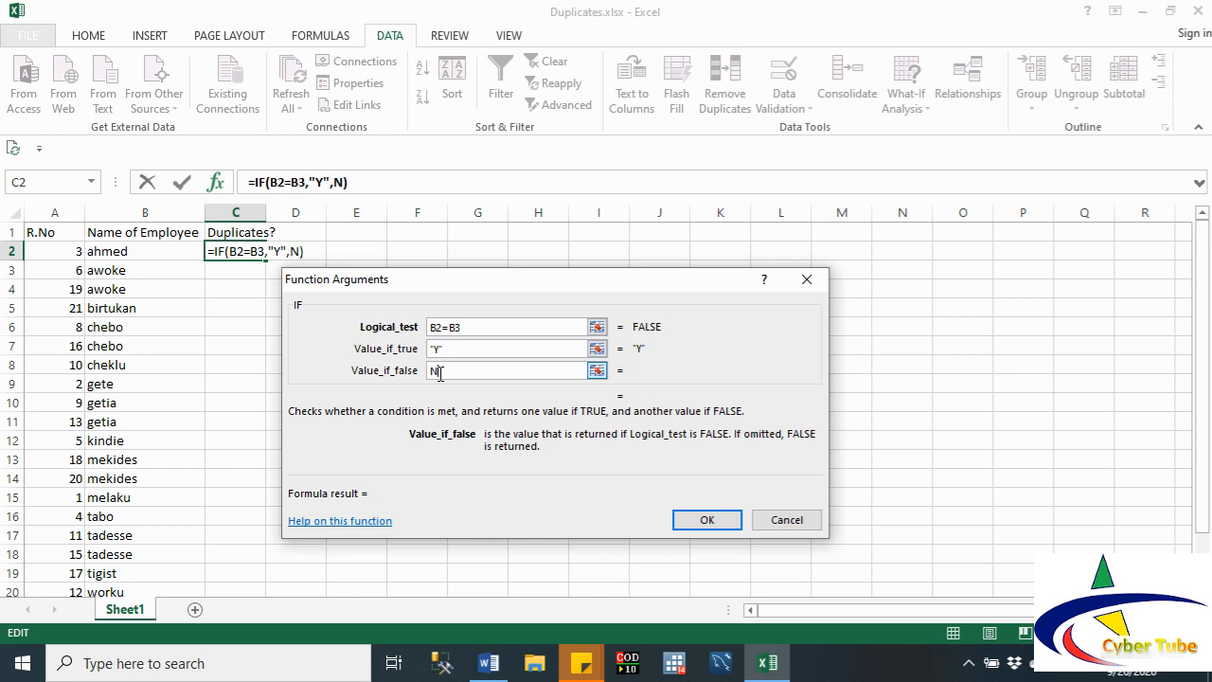
pyautogui.click(460, 349)
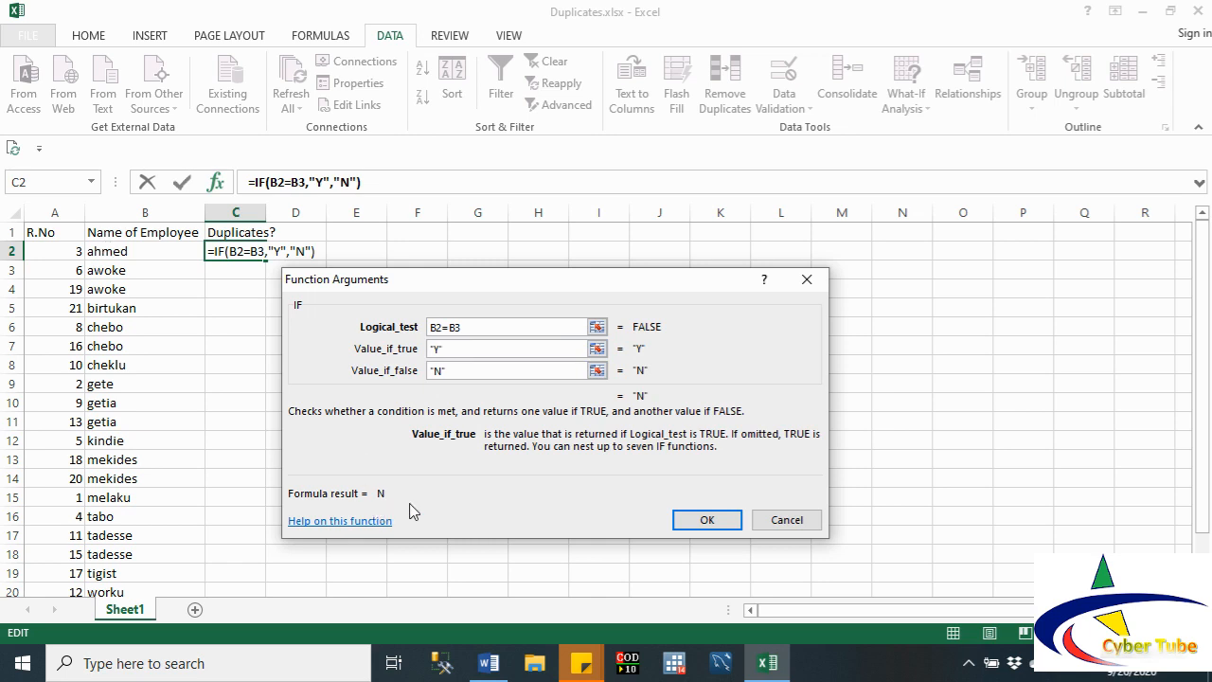
pyautogui.click(708, 522)
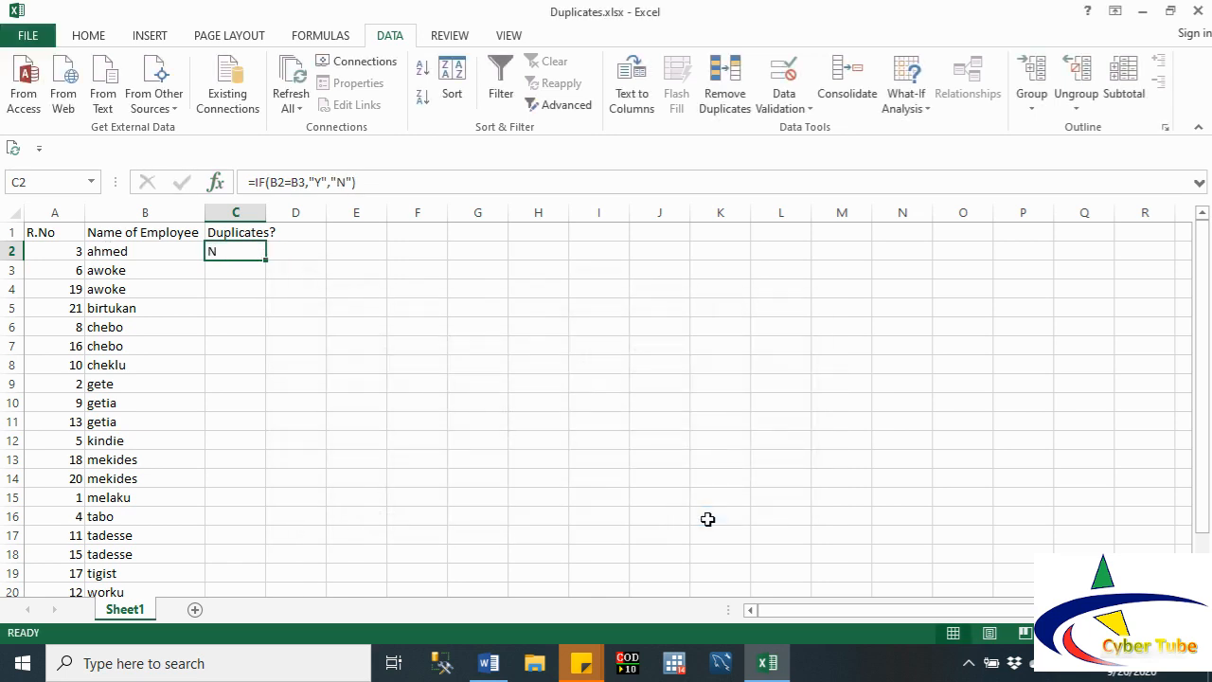
# Step: Fill the C2 formula down the Duplicates? column to row 22
pyautogui.moveTo(269, 259); pyautogui.dragTo(261, 558)
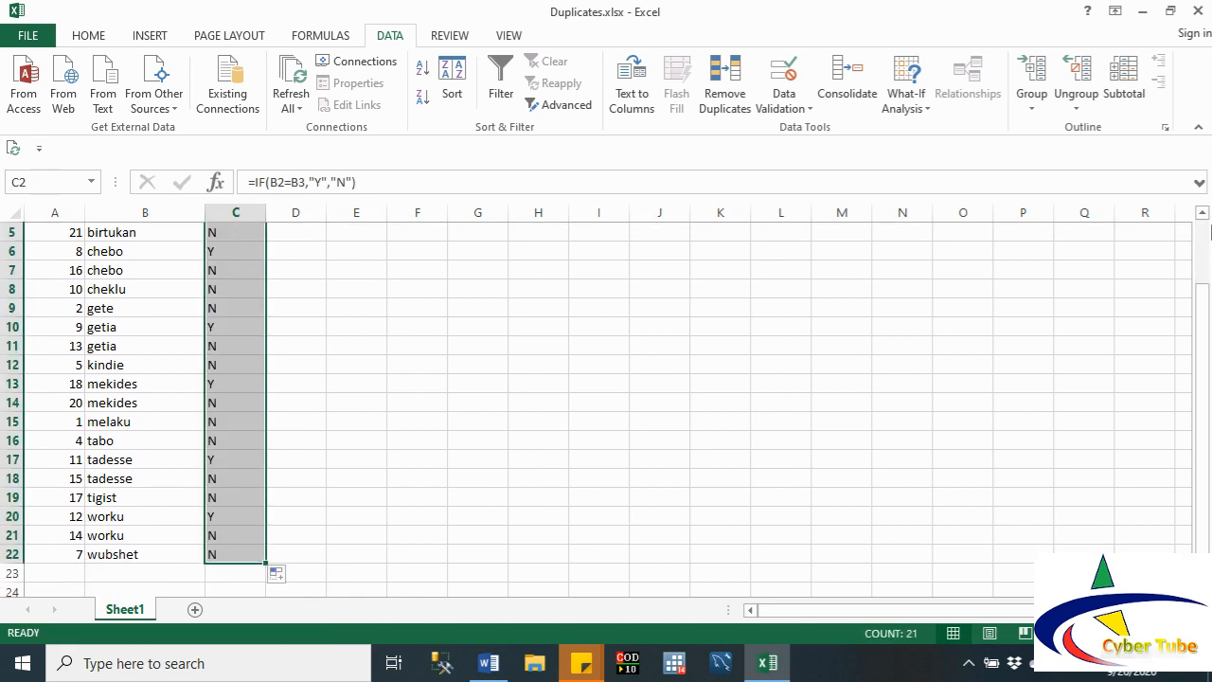
pyautogui.click(1201, 215)
pyautogui.click(1201, 216)
pyautogui.click(1201, 216)
pyautogui.click(1200, 216)
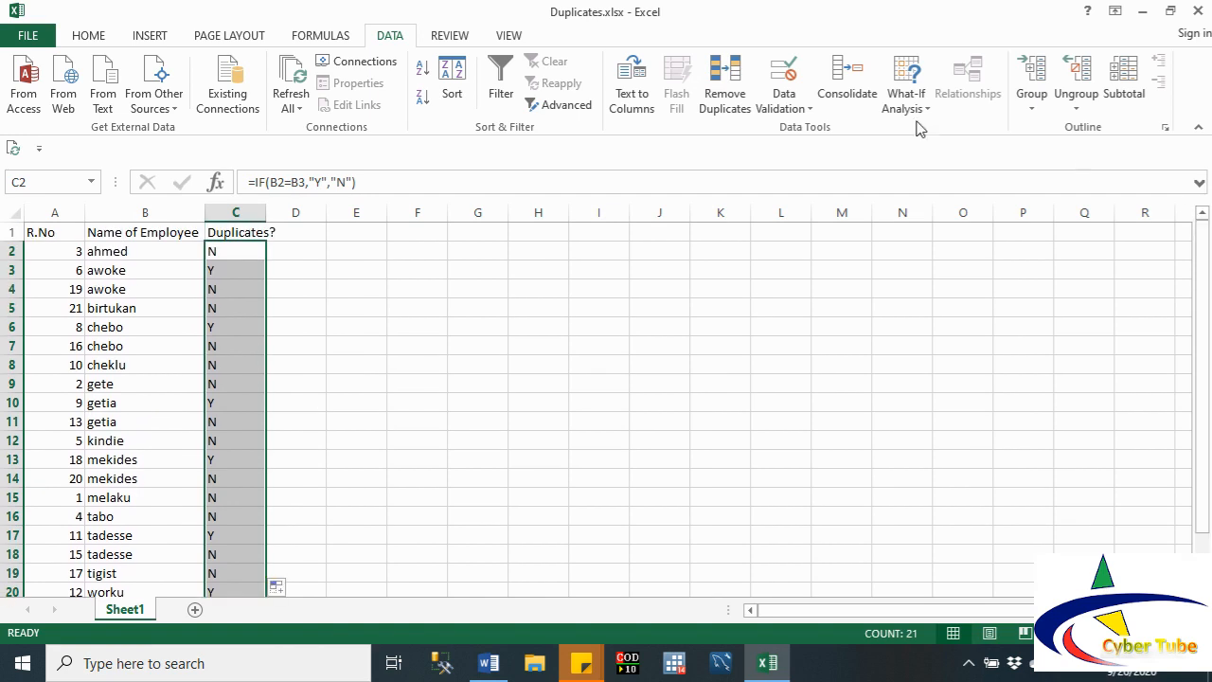
# Step: Try to sort the expanded list in descending order by the formula-based Duplicates? column, and undo the sort
pyautogui.click(439, 87)
pyautogui.click(610, 466)
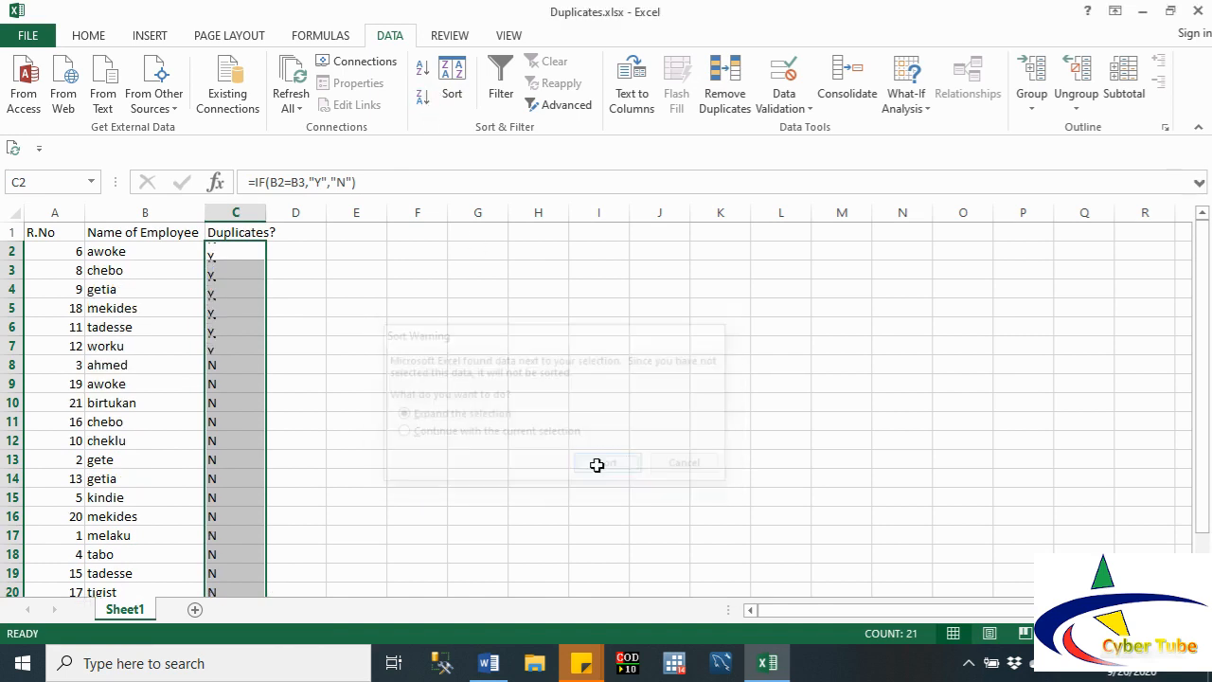
pyautogui.moveTo(1208, 469); pyautogui.dragTo(1208, 519)
pyautogui.hotkey('ctrl', 'z')
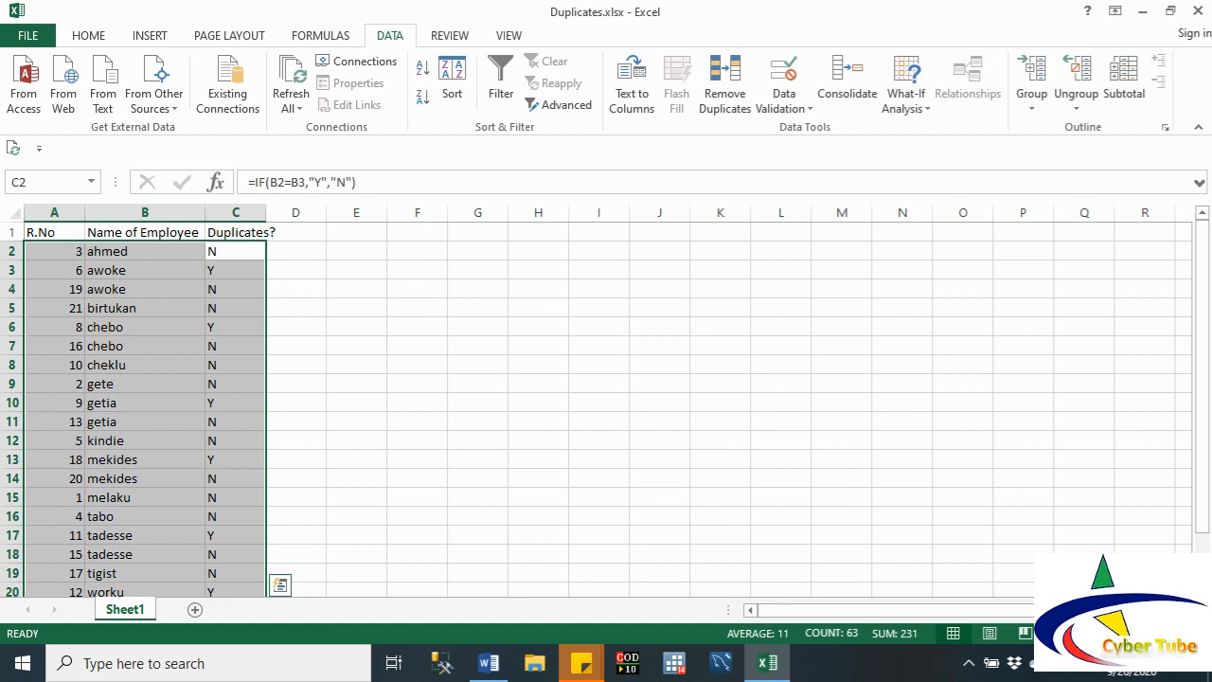
pyautogui.click(325, 351)
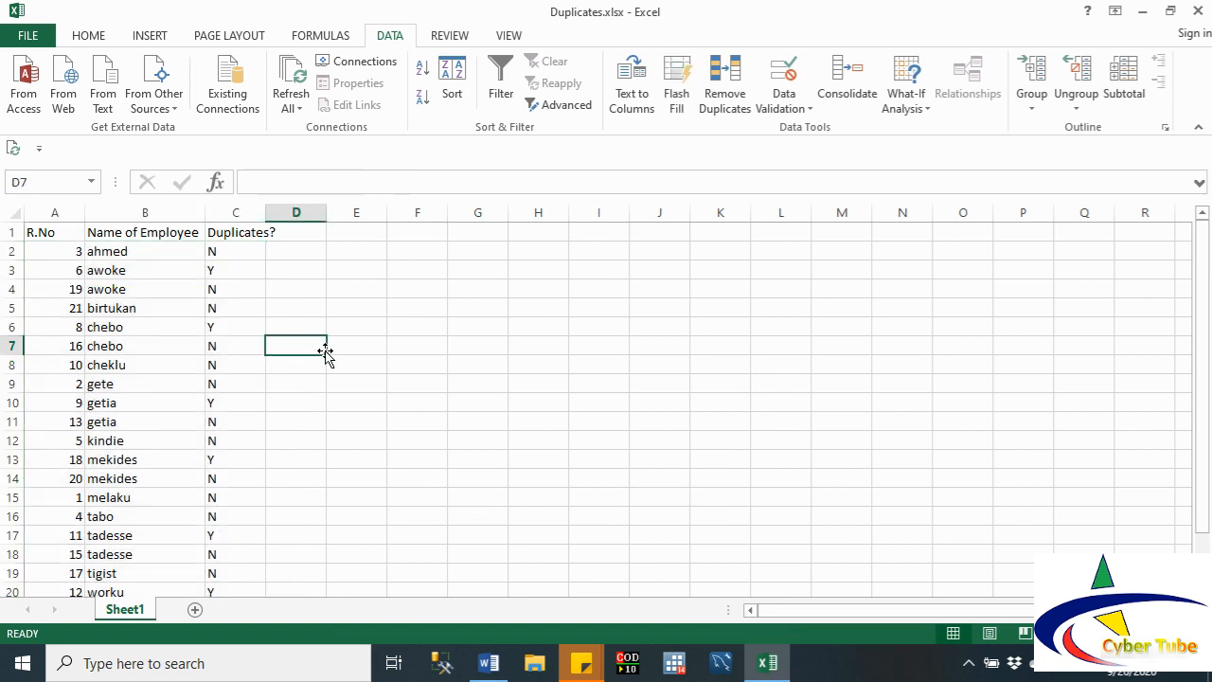
# Step: Copy the flags in C2:C22 and paste them as values only into column D, starting at D2
pyautogui.doubleClick(223, 251)
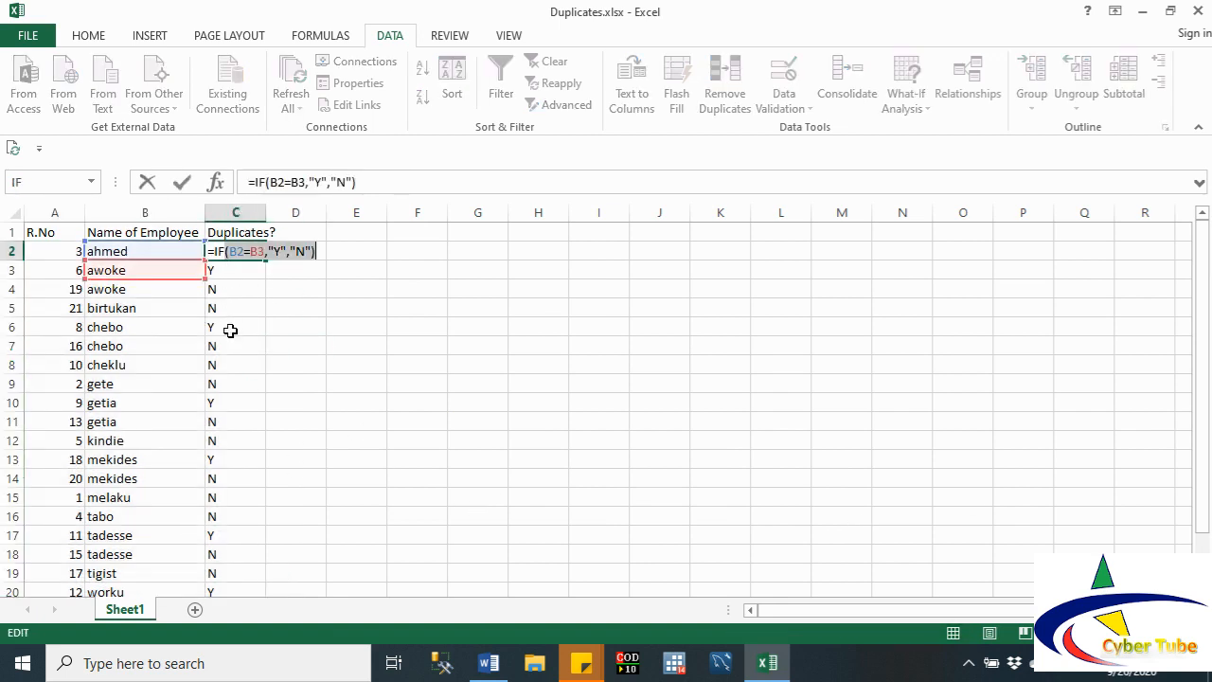
pyautogui.press('Escape')
pyautogui.click(230, 329)
pyautogui.moveTo(232, 249); pyautogui.dragTo(234, 557)
pyautogui.hotkey('ctrl', 'c')
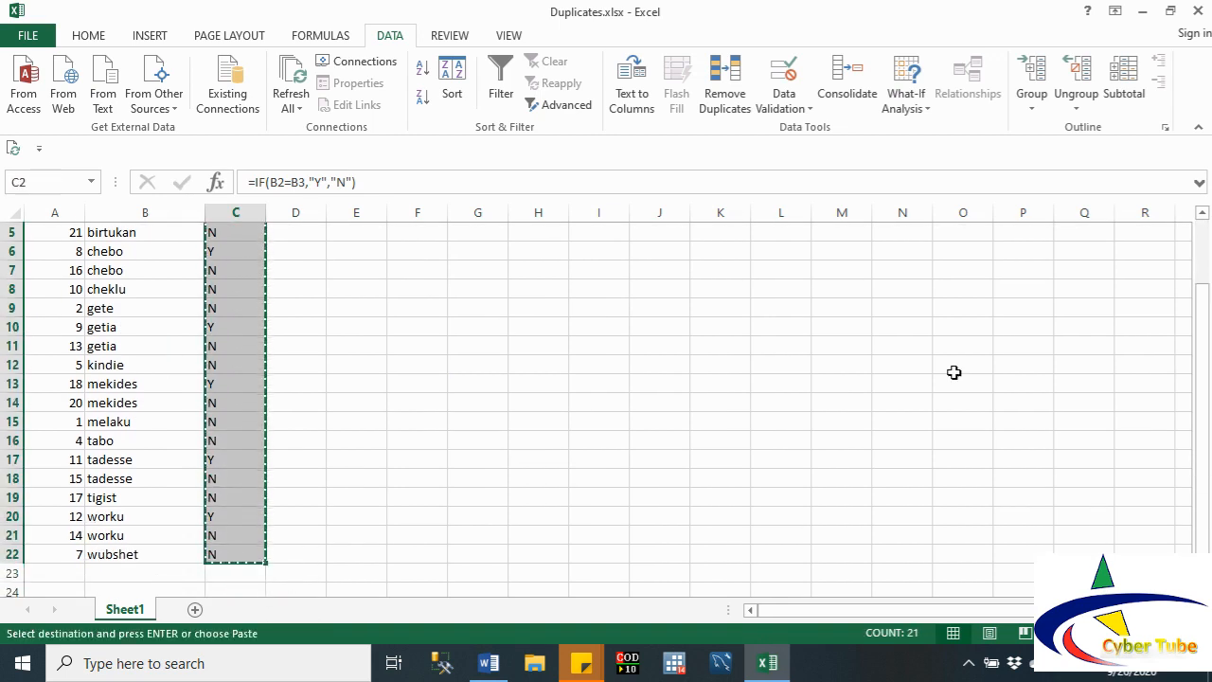
pyautogui.moveTo(1202, 367); pyautogui.dragTo(1201, 350)
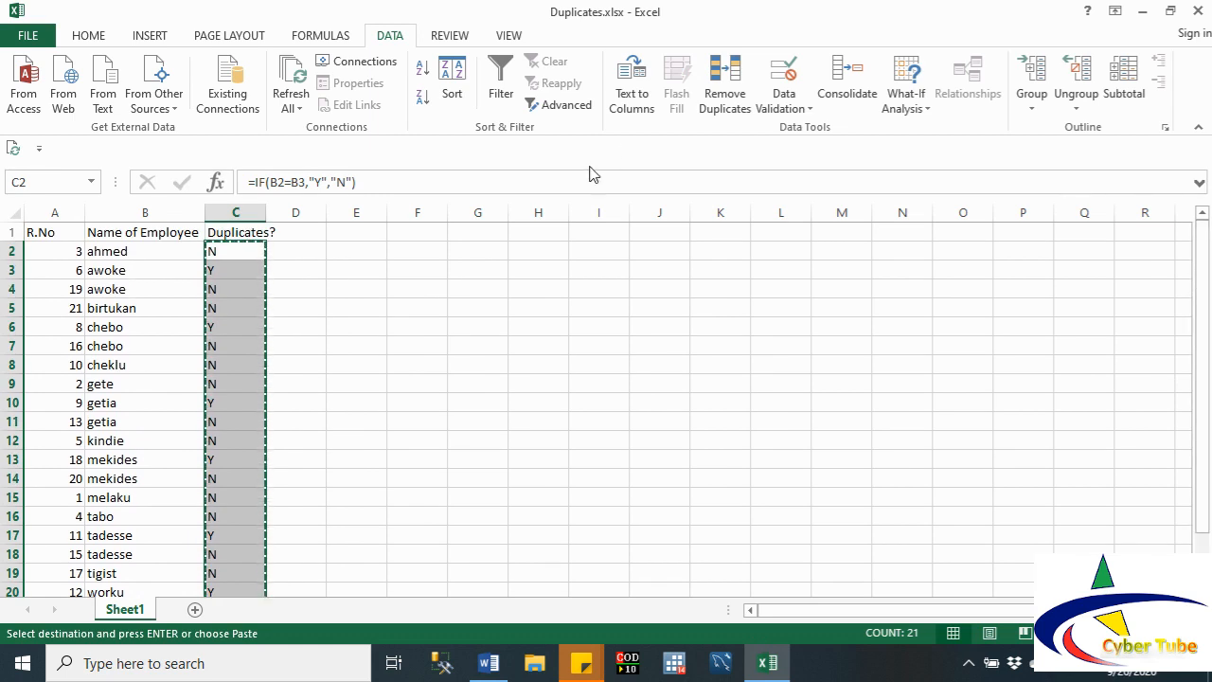
pyautogui.click(92, 36)
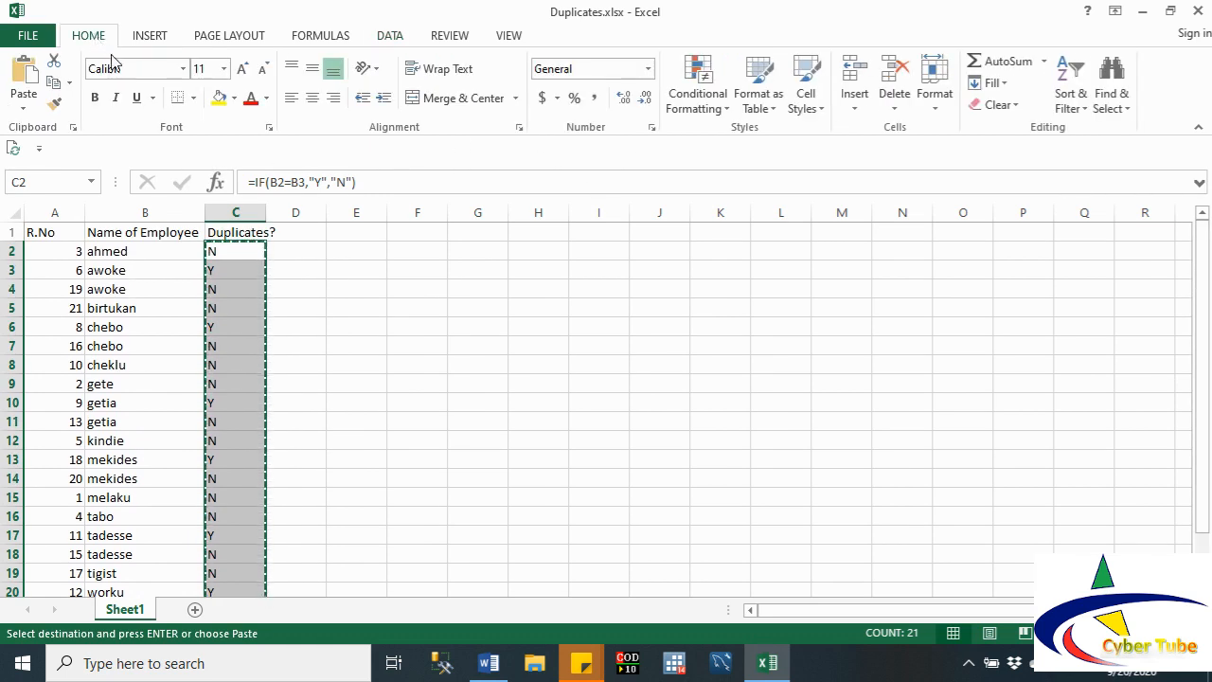
pyautogui.click(304, 251)
pyautogui.rightClick(304, 251)
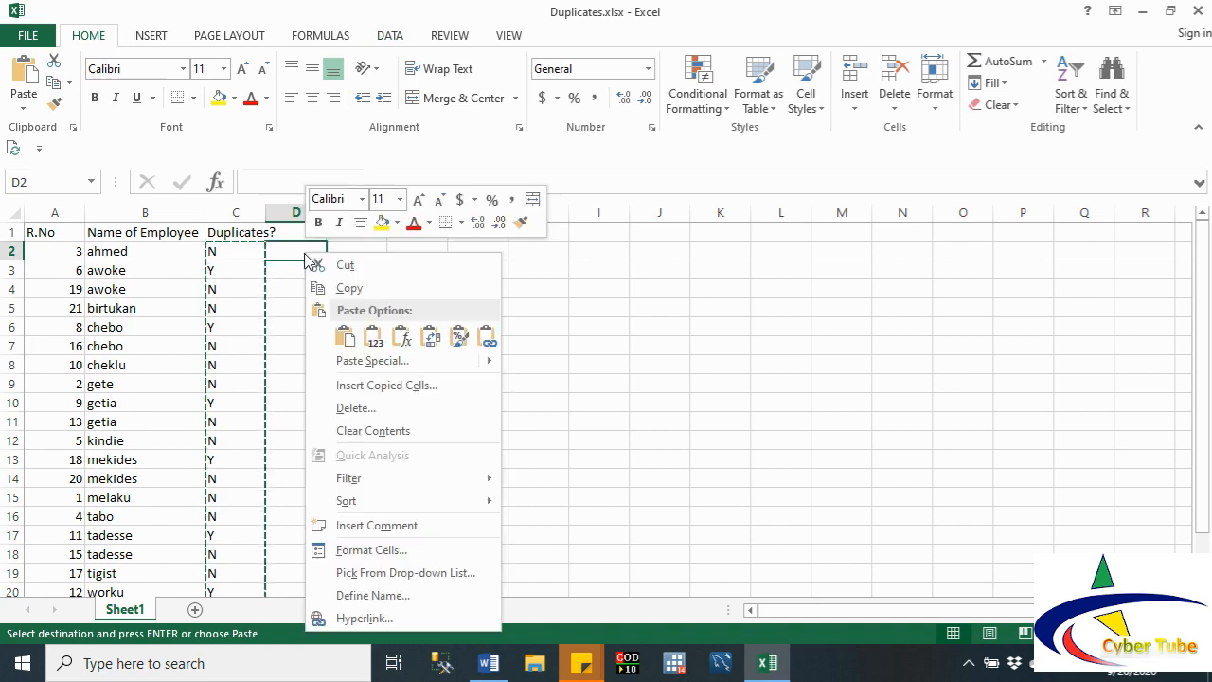
pyautogui.click(377, 343)
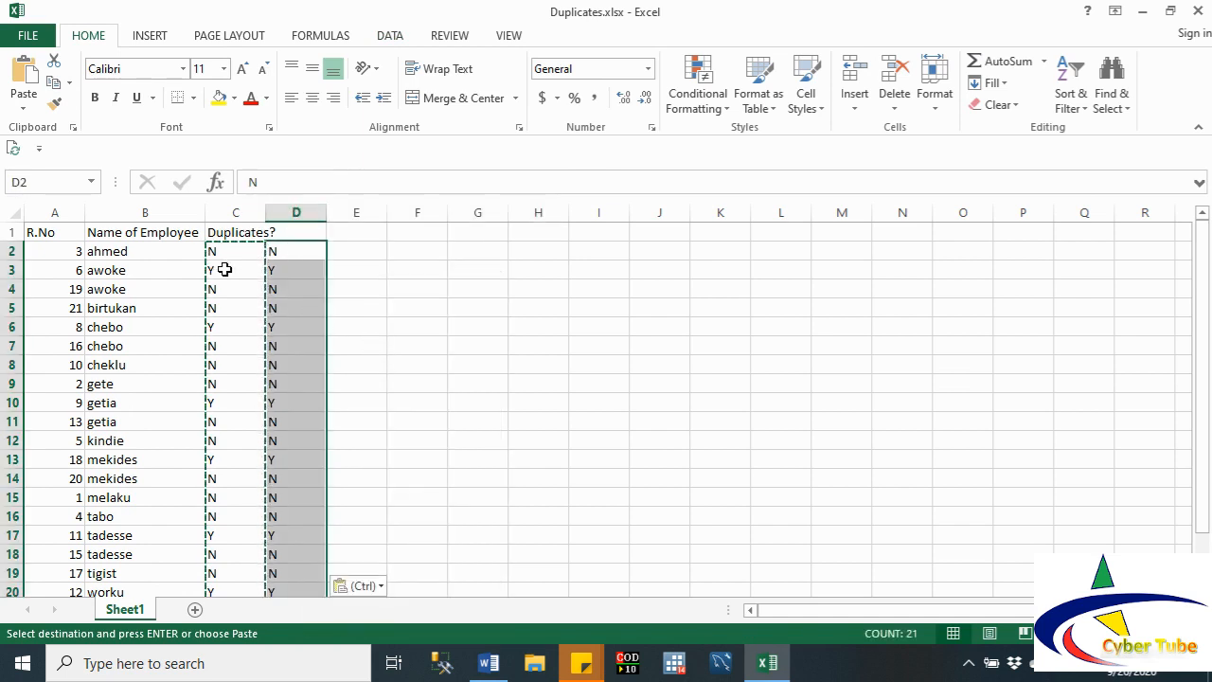
# Step: Delete the formulas in C2:C22 and move the pasted values from column D into their place
pyautogui.moveTo(213, 254); pyautogui.dragTo(209, 564)
pyautogui.press('Delete')
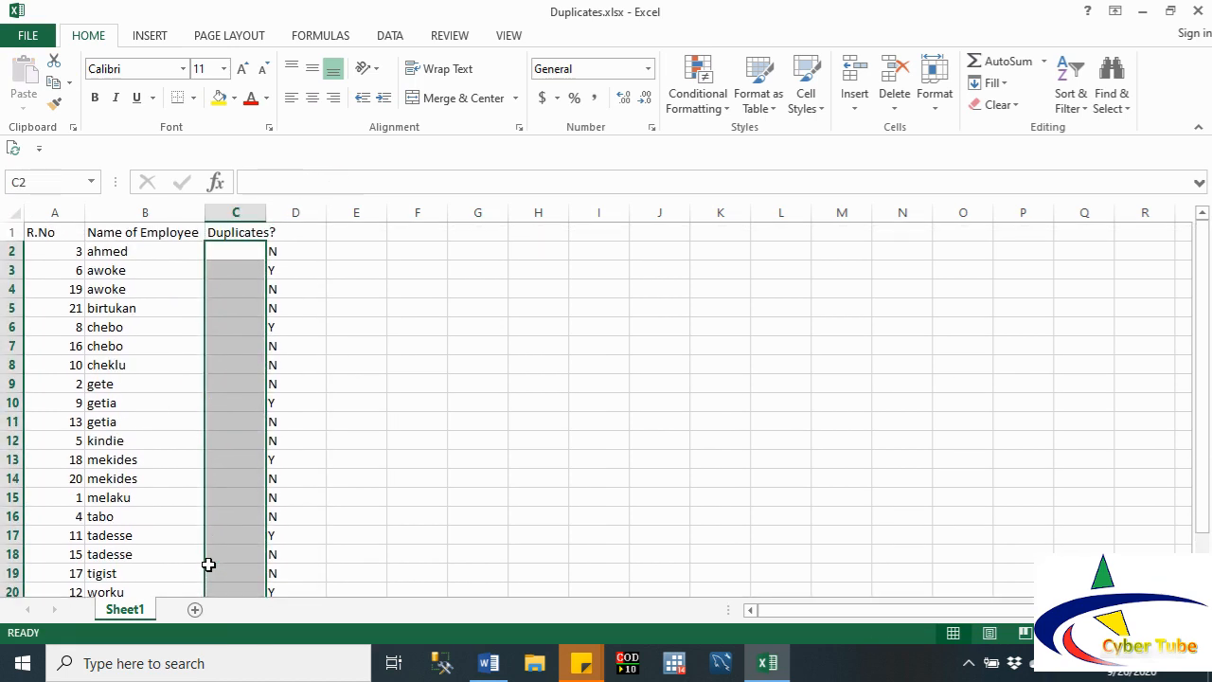
pyautogui.moveTo(277, 259); pyautogui.dragTo(230, 565)
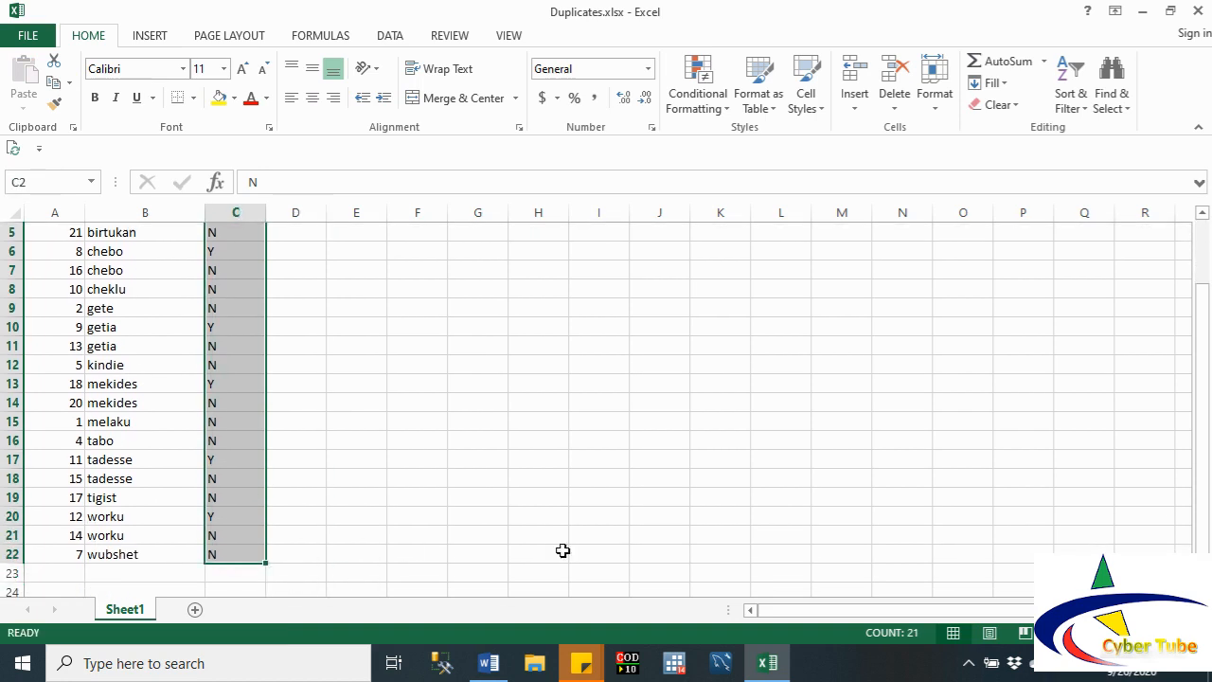
pyautogui.moveTo(1204, 462); pyautogui.dragTo(1199, 341)
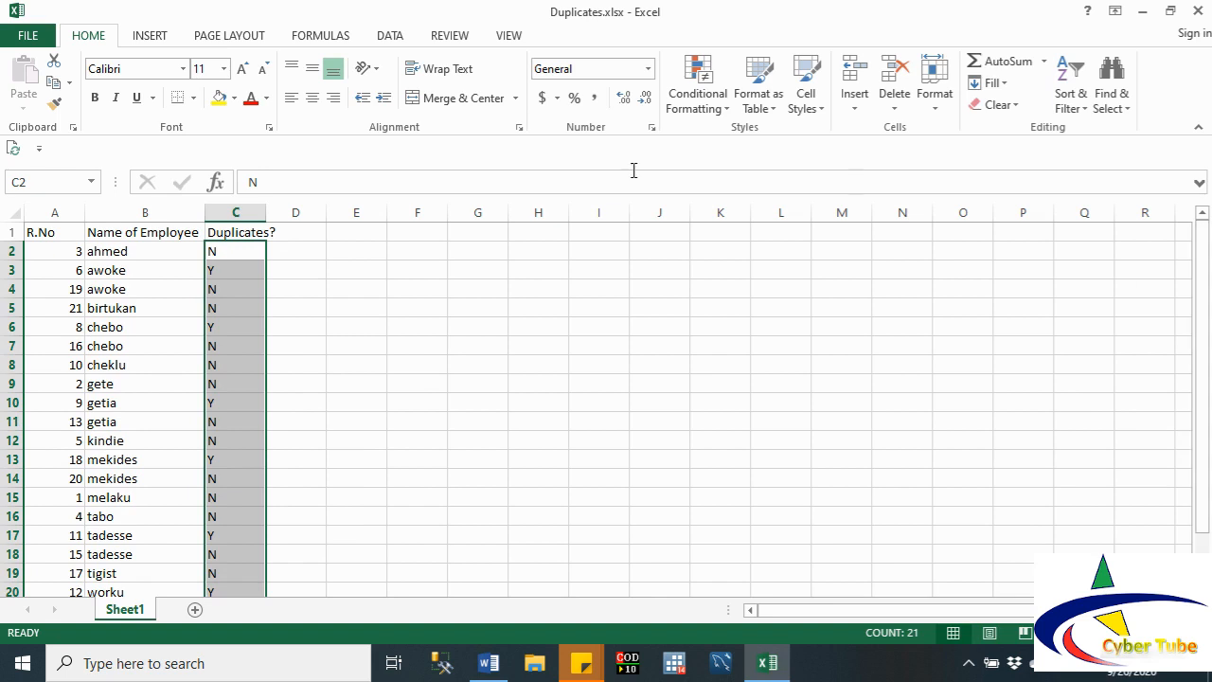
# Step: Sort the whole list in descending order by the Duplicates? values, expanding the selection to the adjacent columns
pyautogui.click(391, 36)
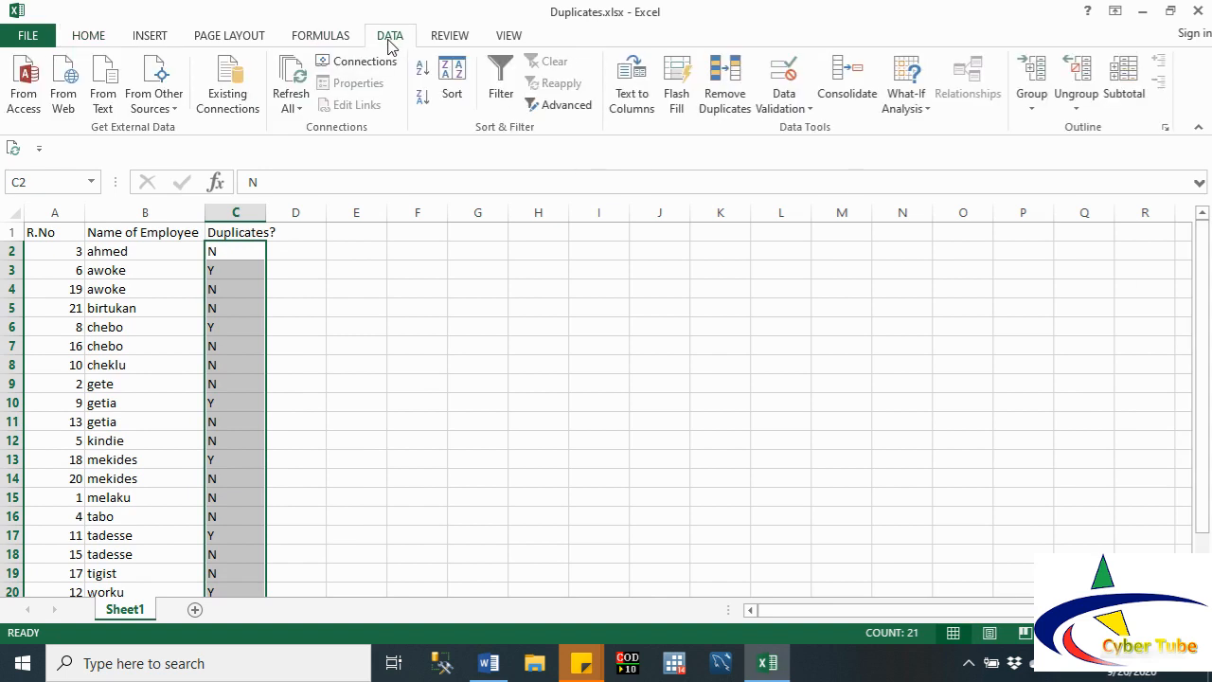
pyautogui.click(422, 99)
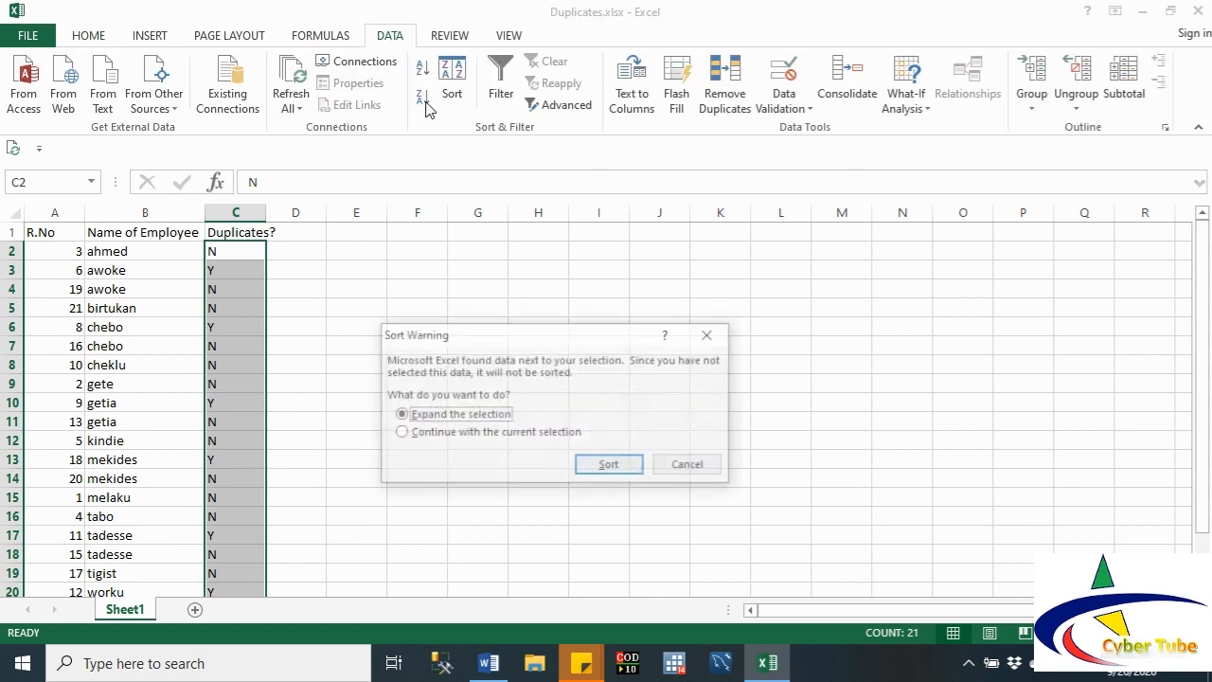
pyautogui.click(614, 464)
pyautogui.click(242, 287)
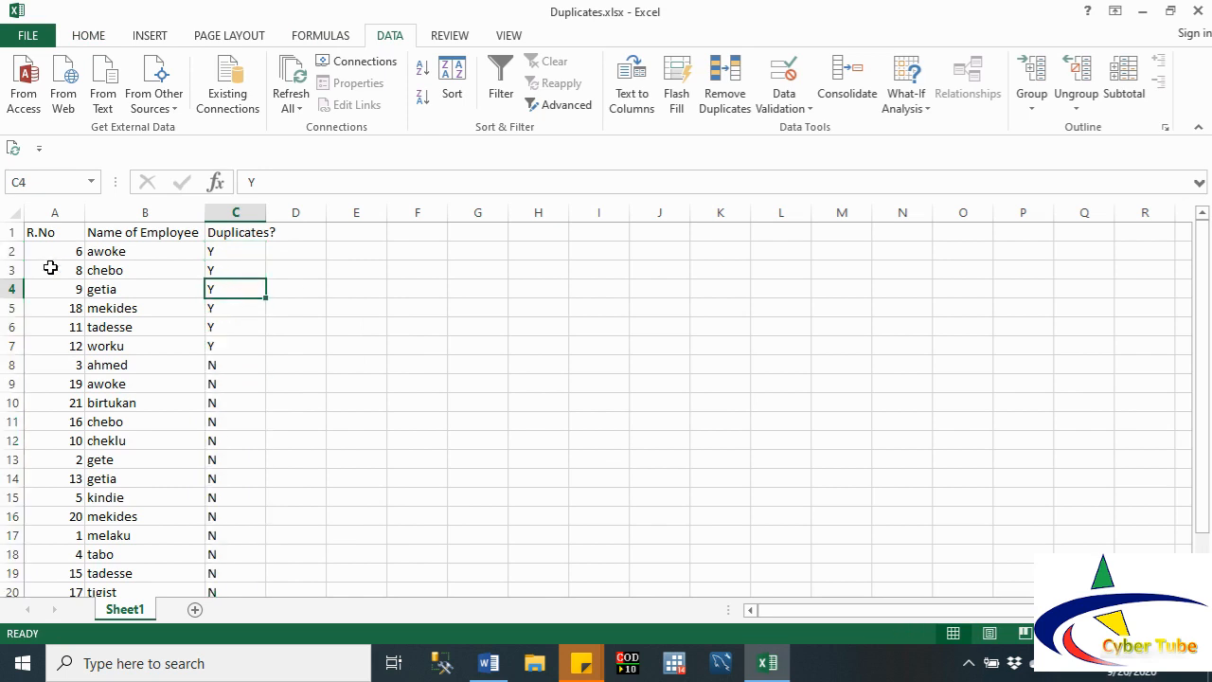
# Step: Delete rows 2–7 containing the names flagged Y, and undo the deletion
pyautogui.moveTo(13, 251); pyautogui.dragTo(17, 347)
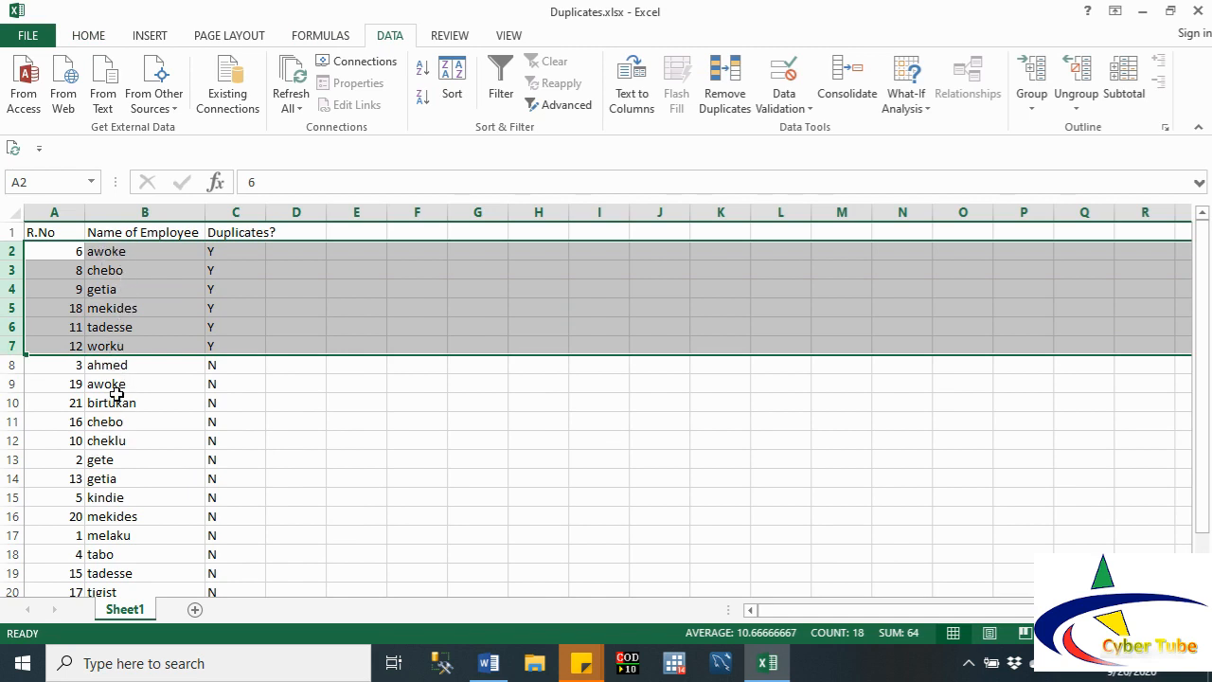
pyautogui.rightClick(107, 326)
pyautogui.click(148, 487)
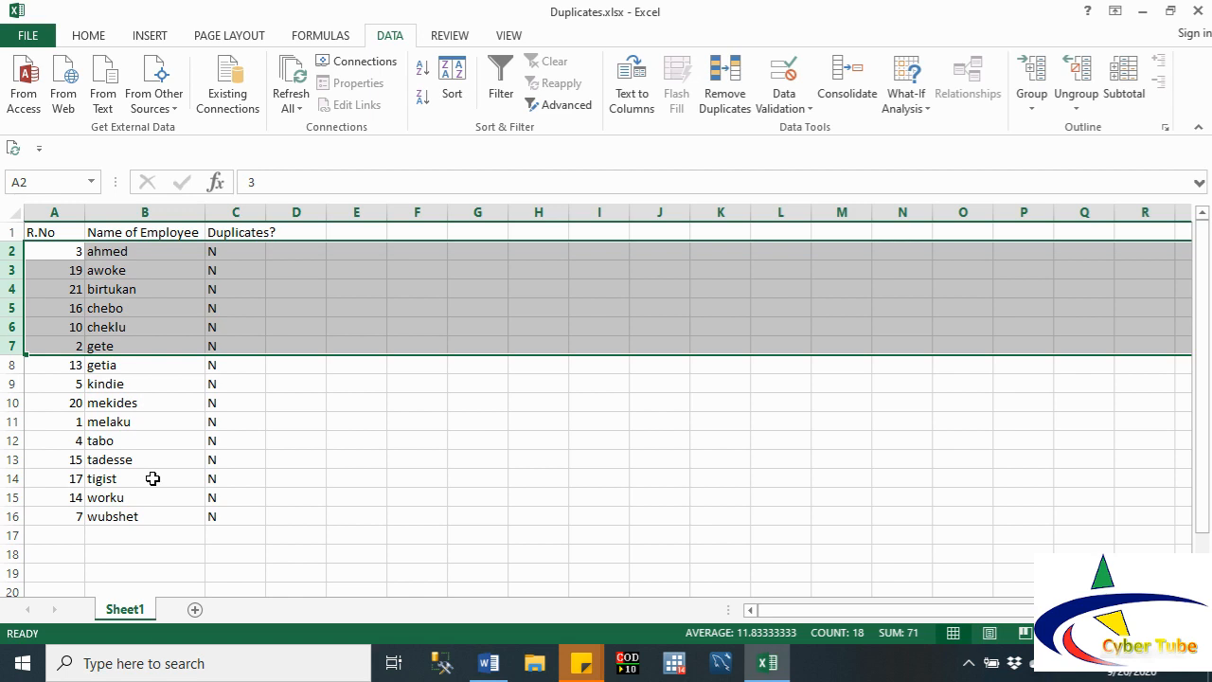
pyautogui.hotkey('ctrl', 'z')
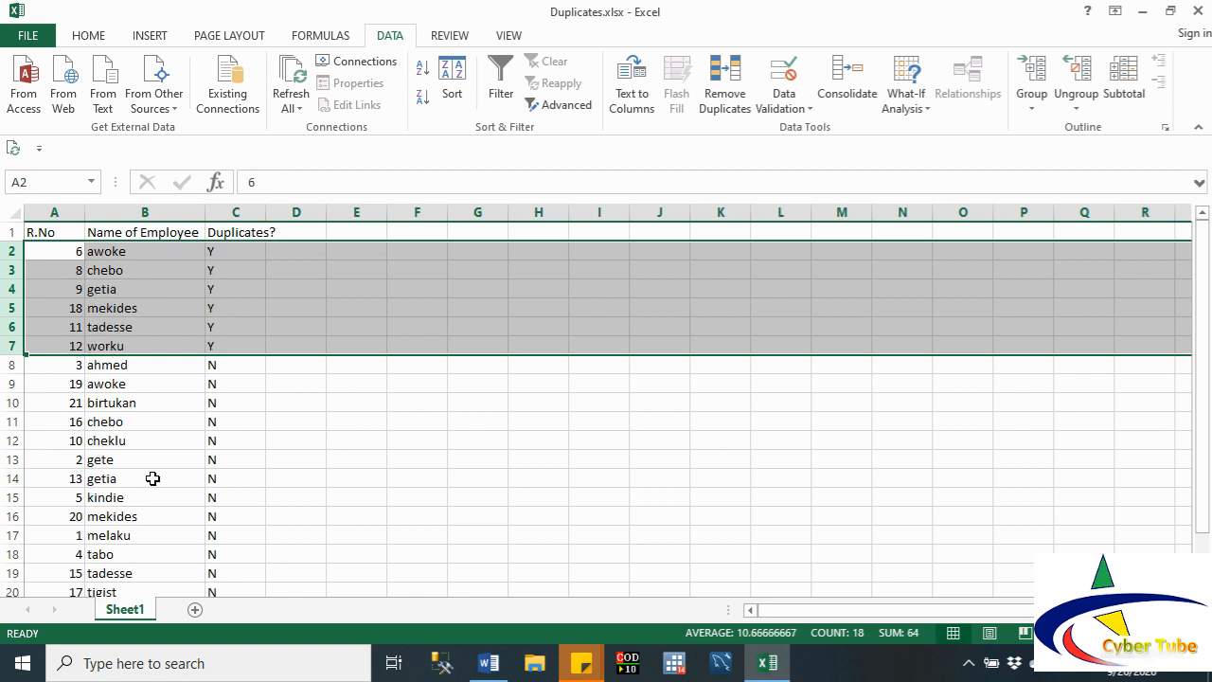
# Step: Delete the entire Duplicates? column
pyautogui.click(319, 438)
pyautogui.click(238, 211)
pyautogui.rightClick(244, 216)
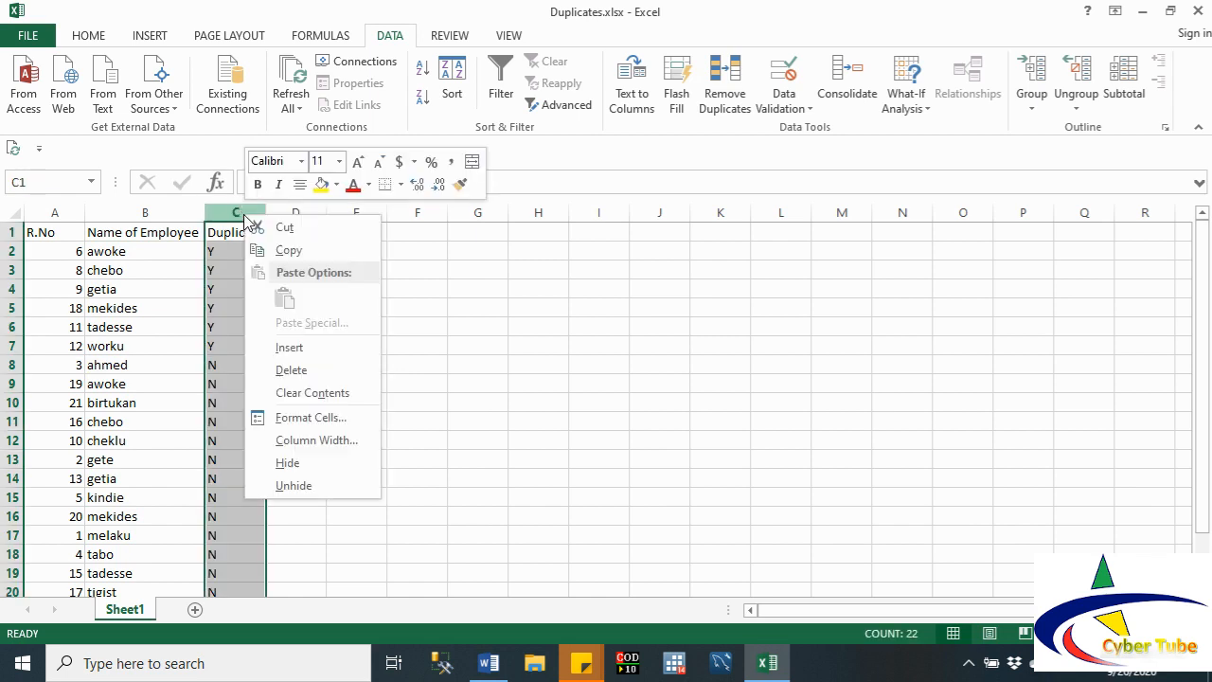
pyautogui.click(301, 370)
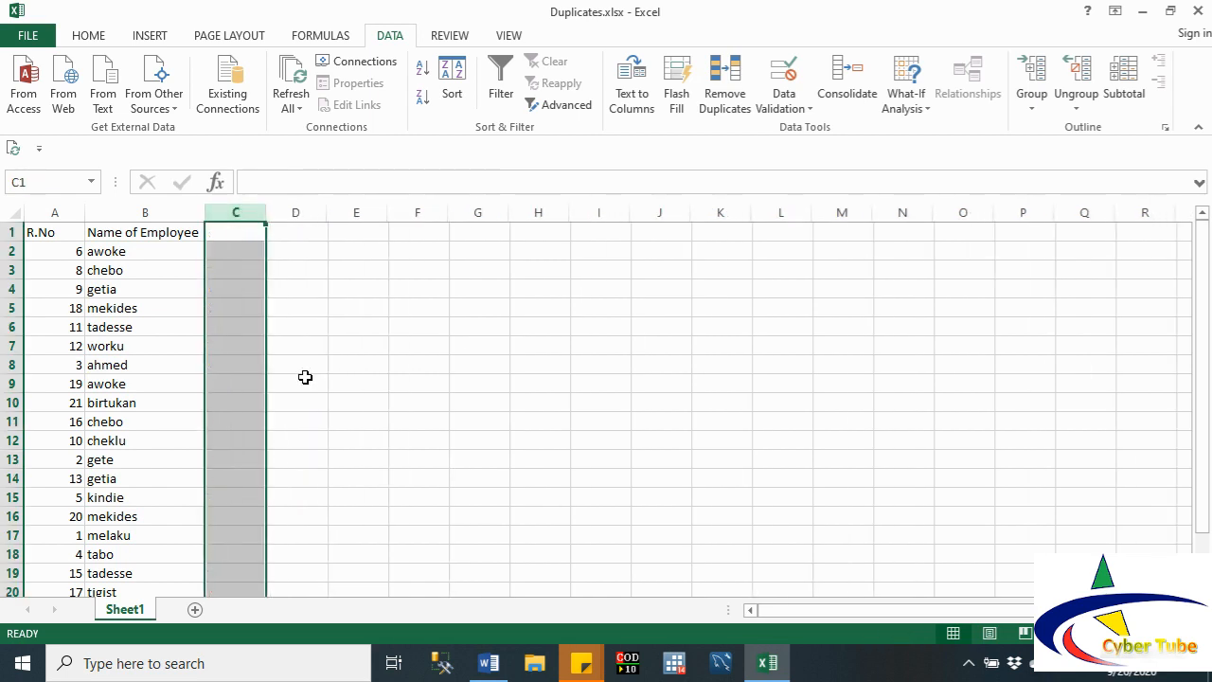
# Step: Sort the employee list in ascending order by R.No, expanding the selection to include the names
pyautogui.click(54, 213)
pyautogui.click(423, 70)
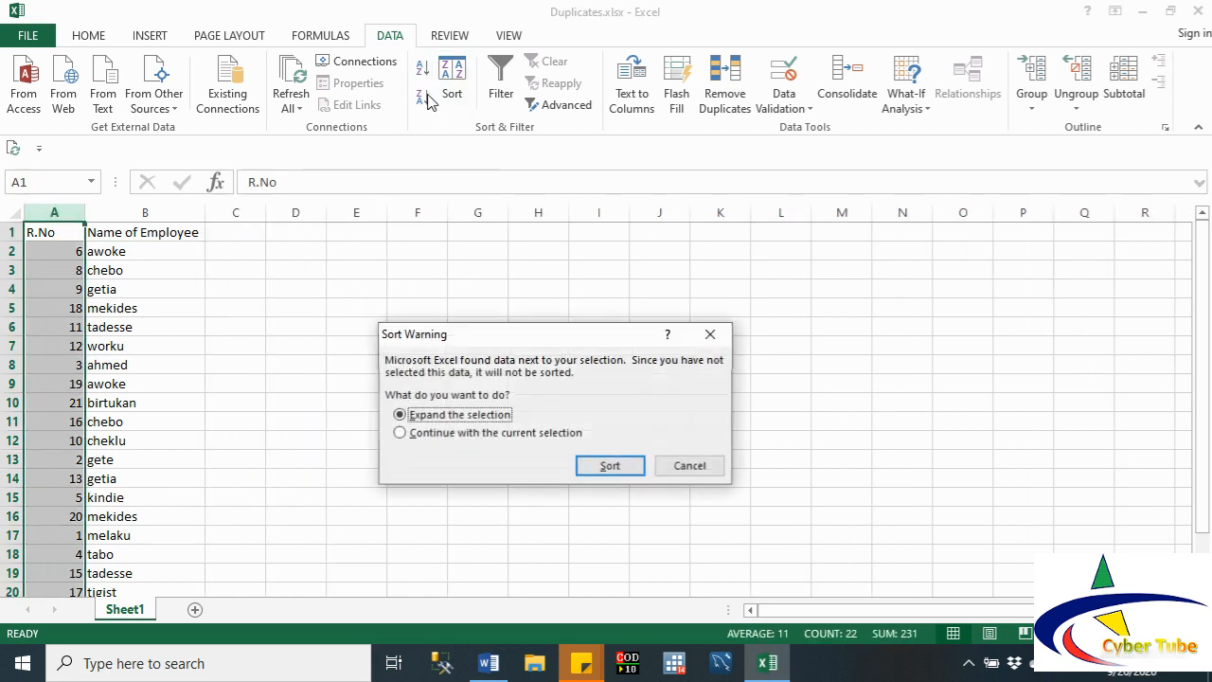
pyautogui.click(609, 469)
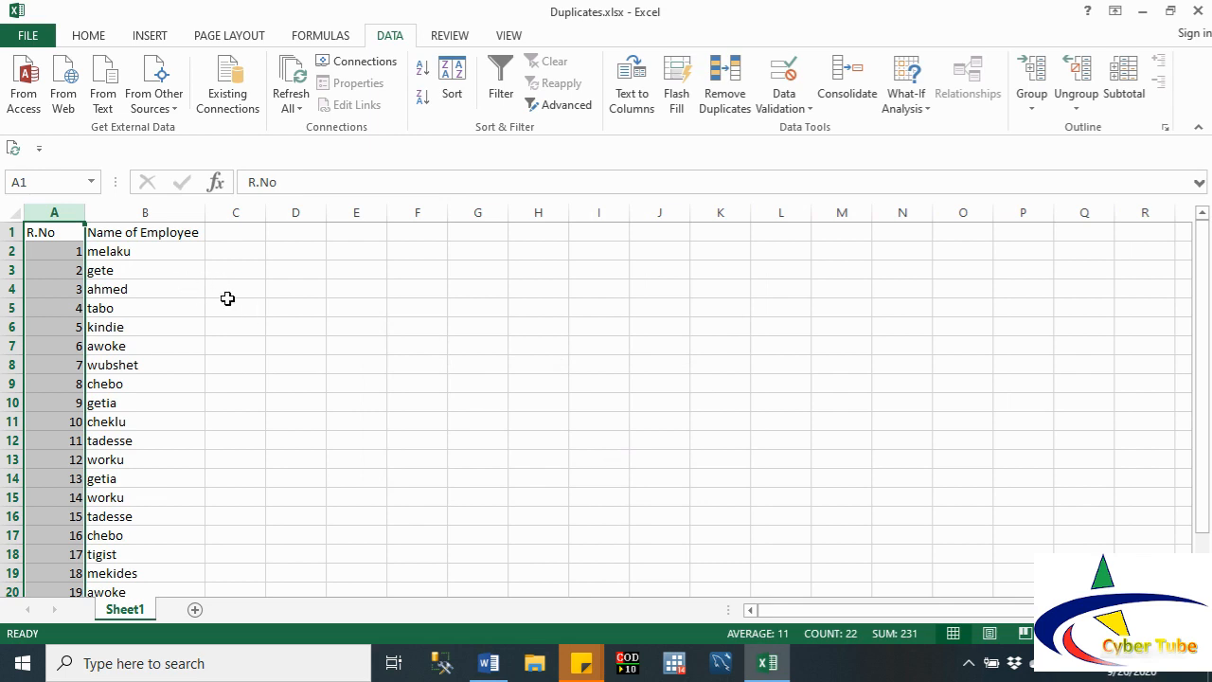
pyautogui.click(232, 346)
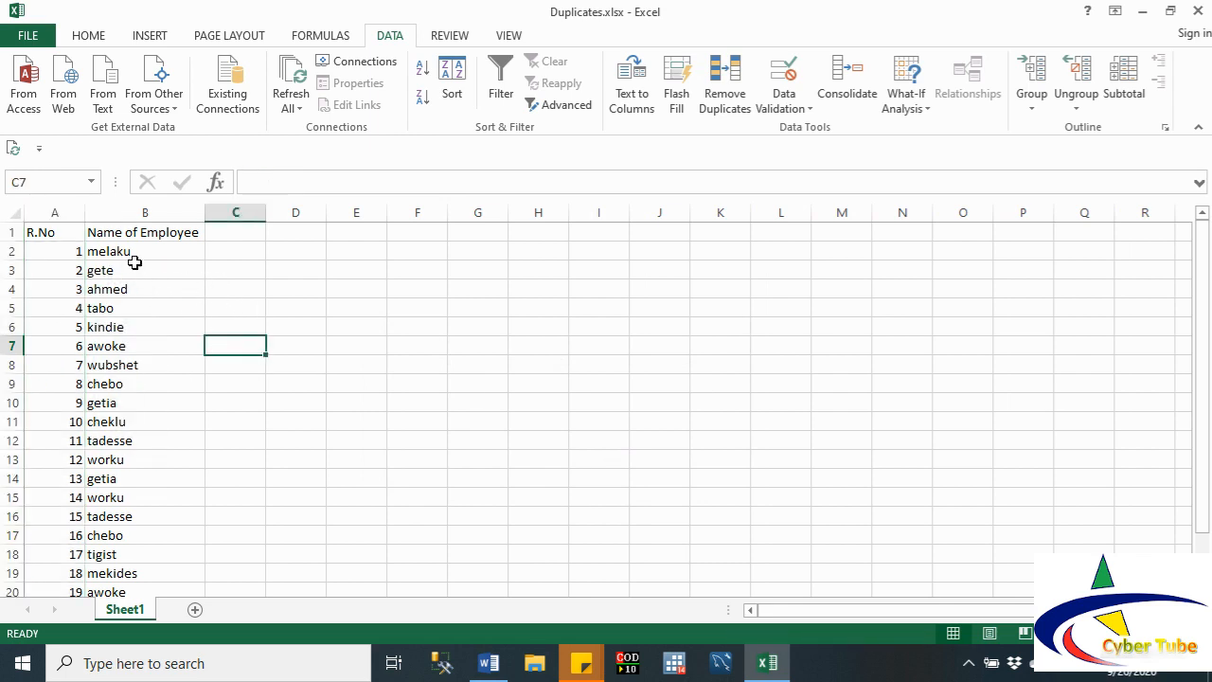
# Step: Remove the duplicate entries from A2:B22 with Remove Duplicates, comparing only the Name of Employee column and leaving R.No out
pyautogui.moveTo(127, 255); pyautogui.dragTo(140, 502)
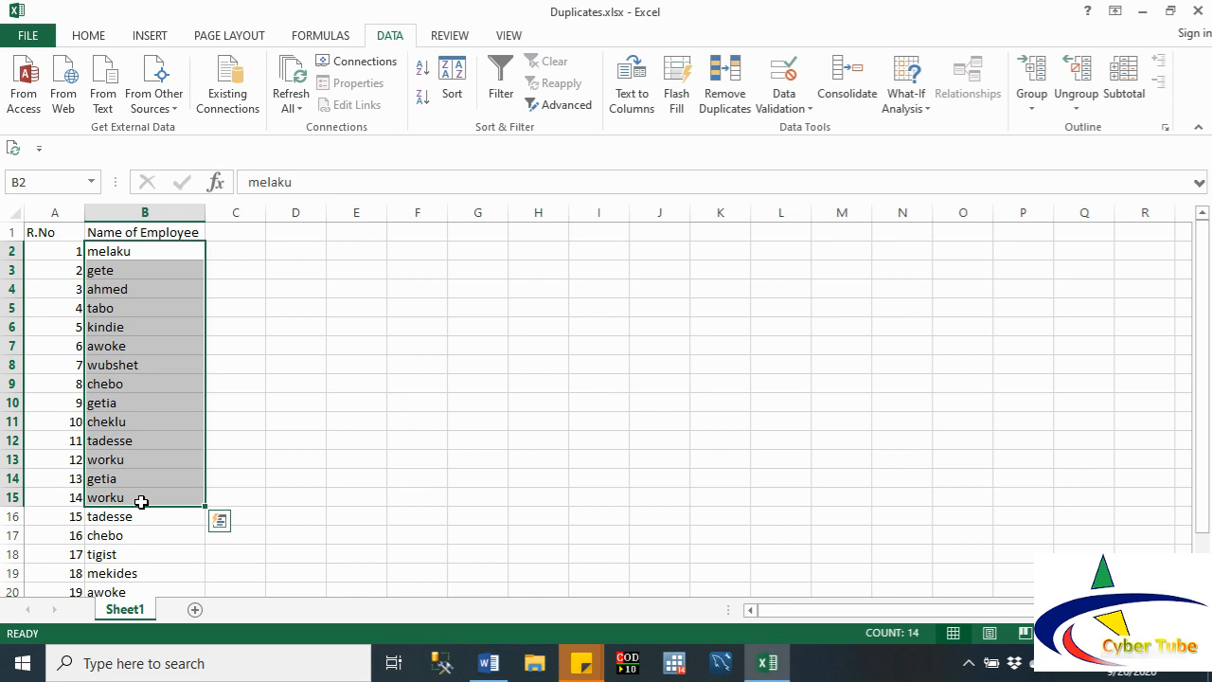
pyautogui.click(66, 251)
pyautogui.click(154, 463)
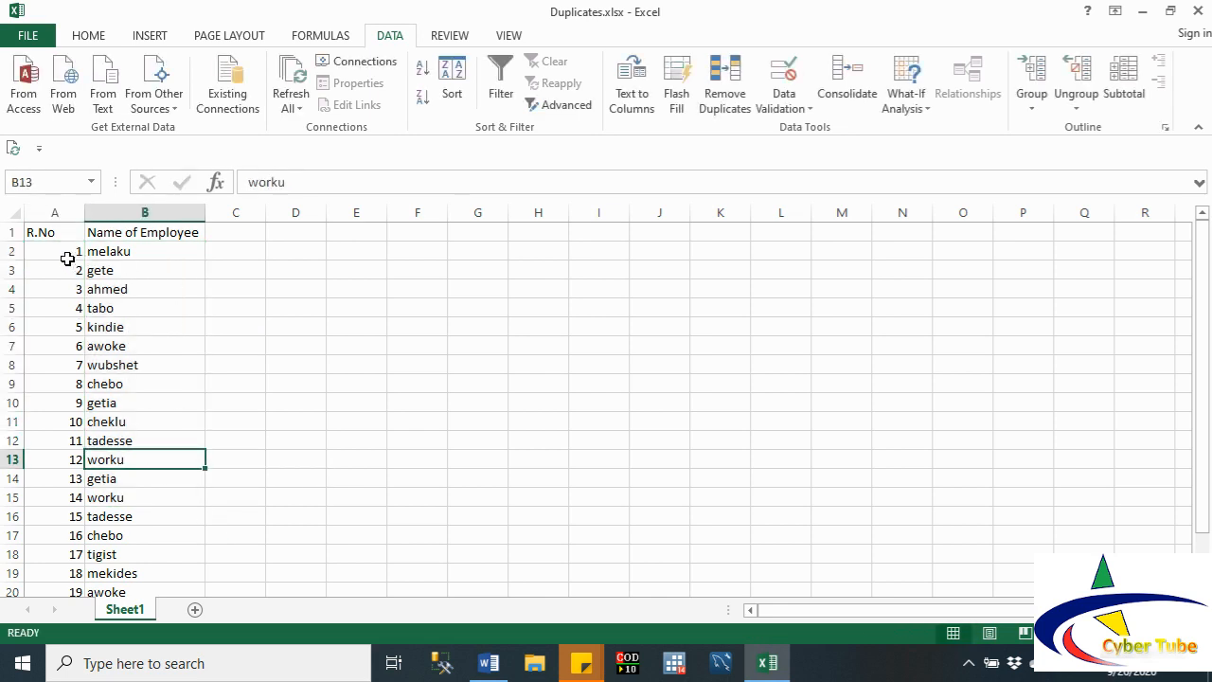
pyautogui.moveTo(67, 257); pyautogui.dragTo(187, 569)
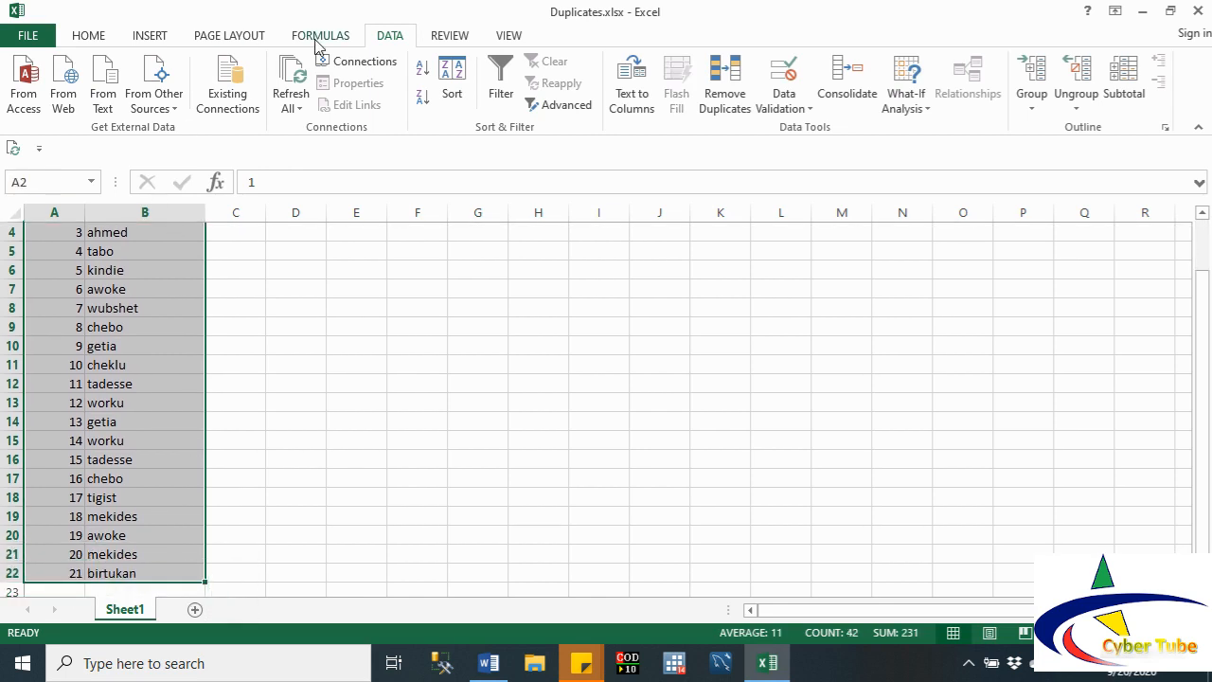
pyautogui.click(726, 87)
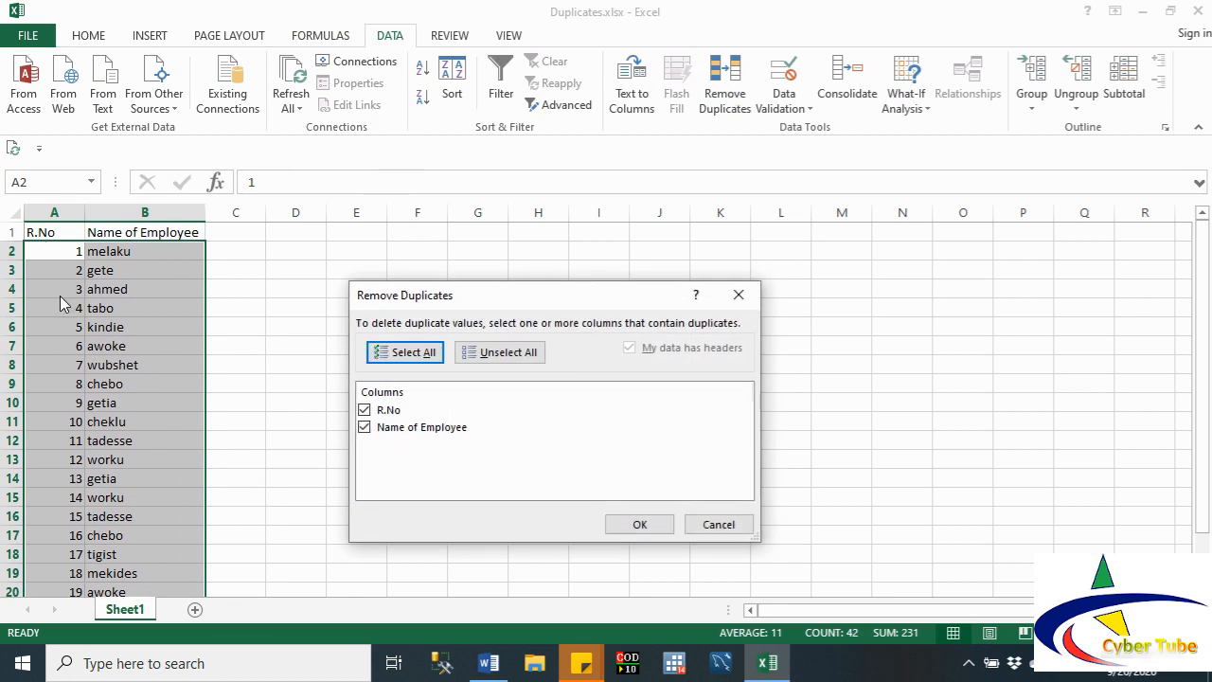
pyautogui.click(365, 410)
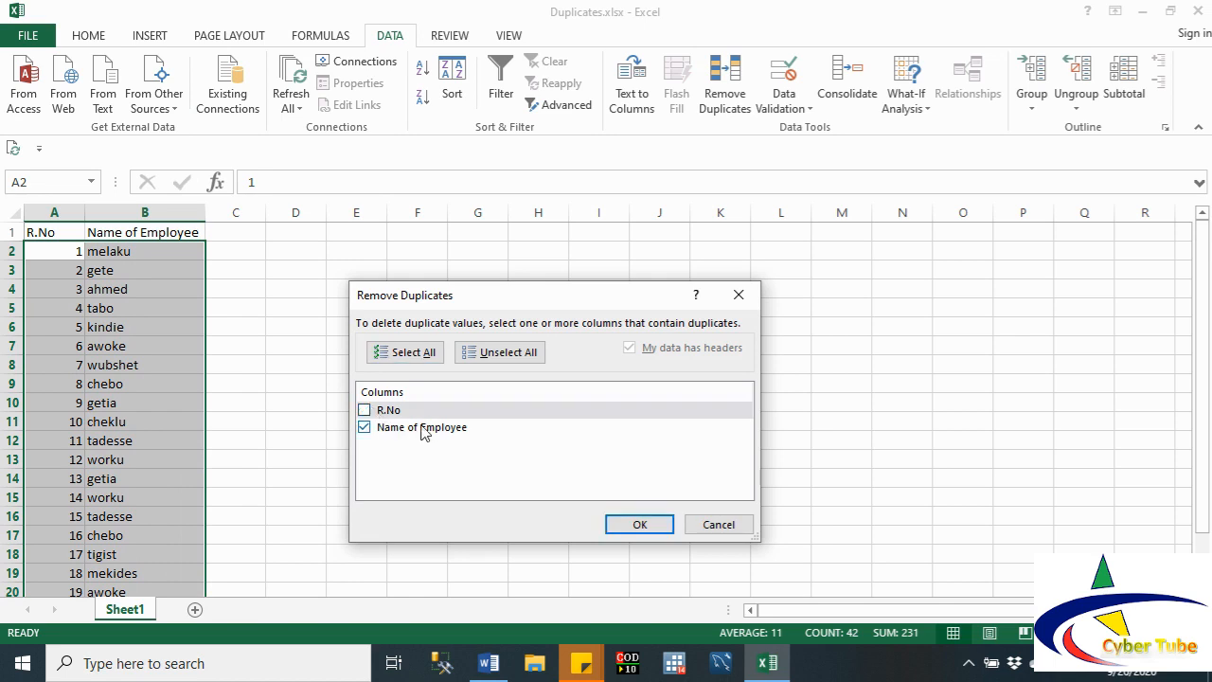
pyautogui.click(639, 526)
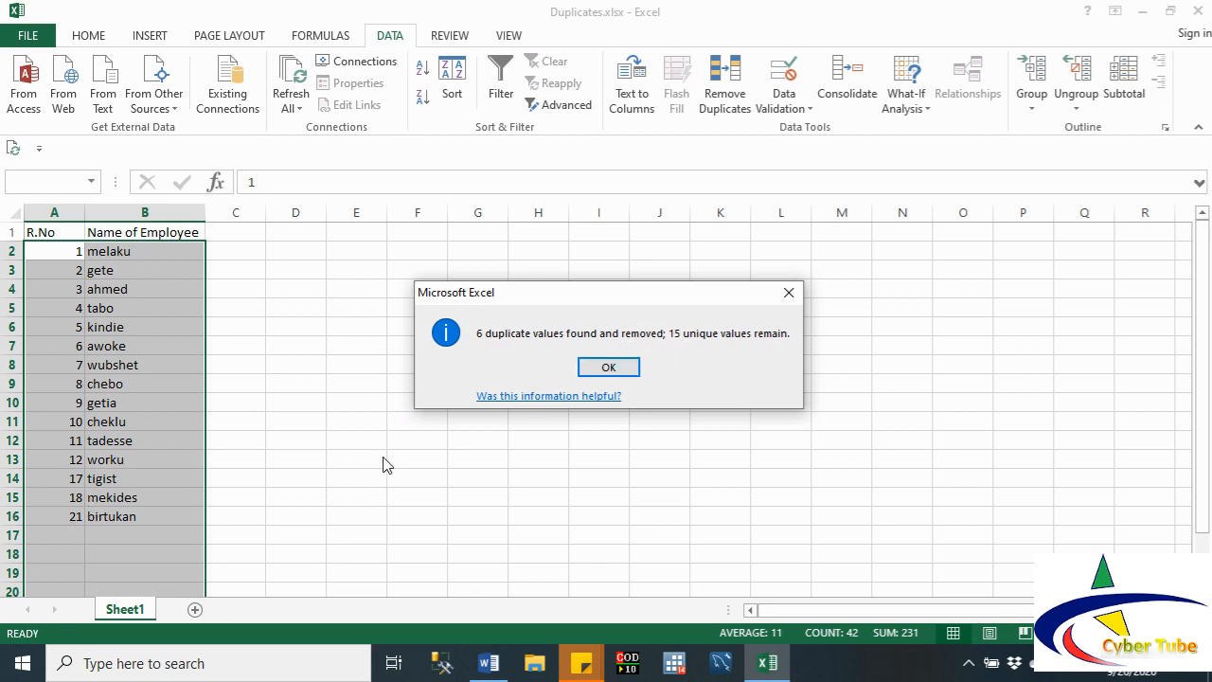
pyautogui.click(597, 366)
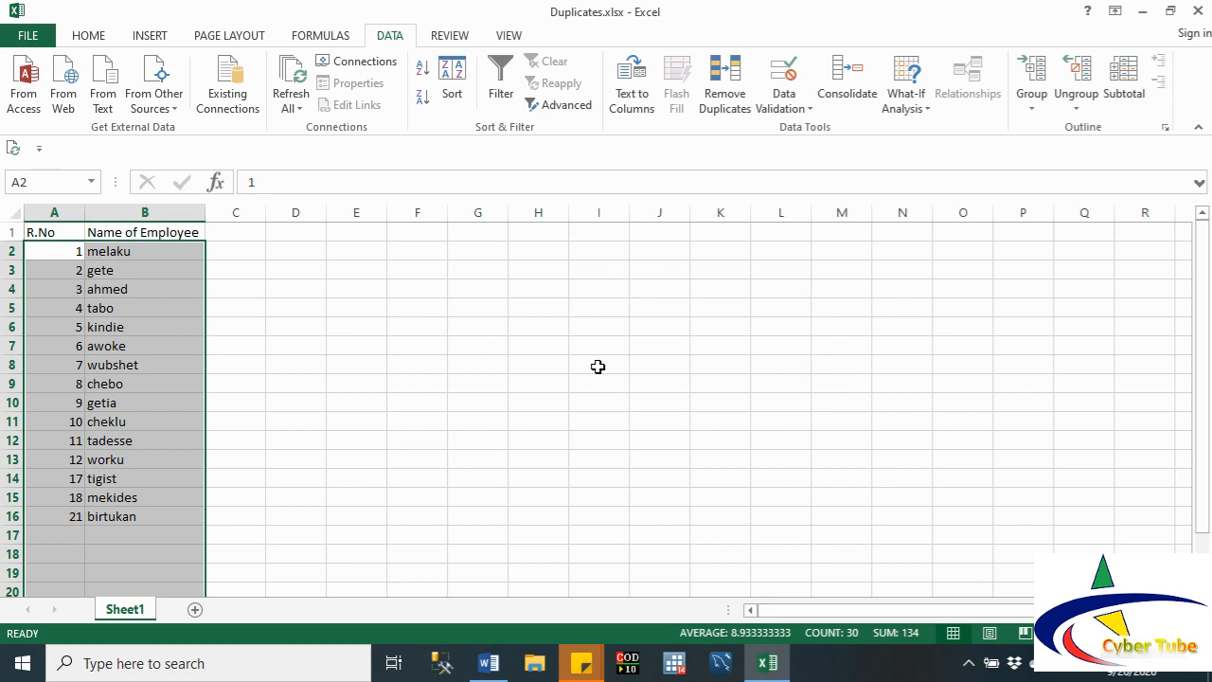
pyautogui.click(150, 483)
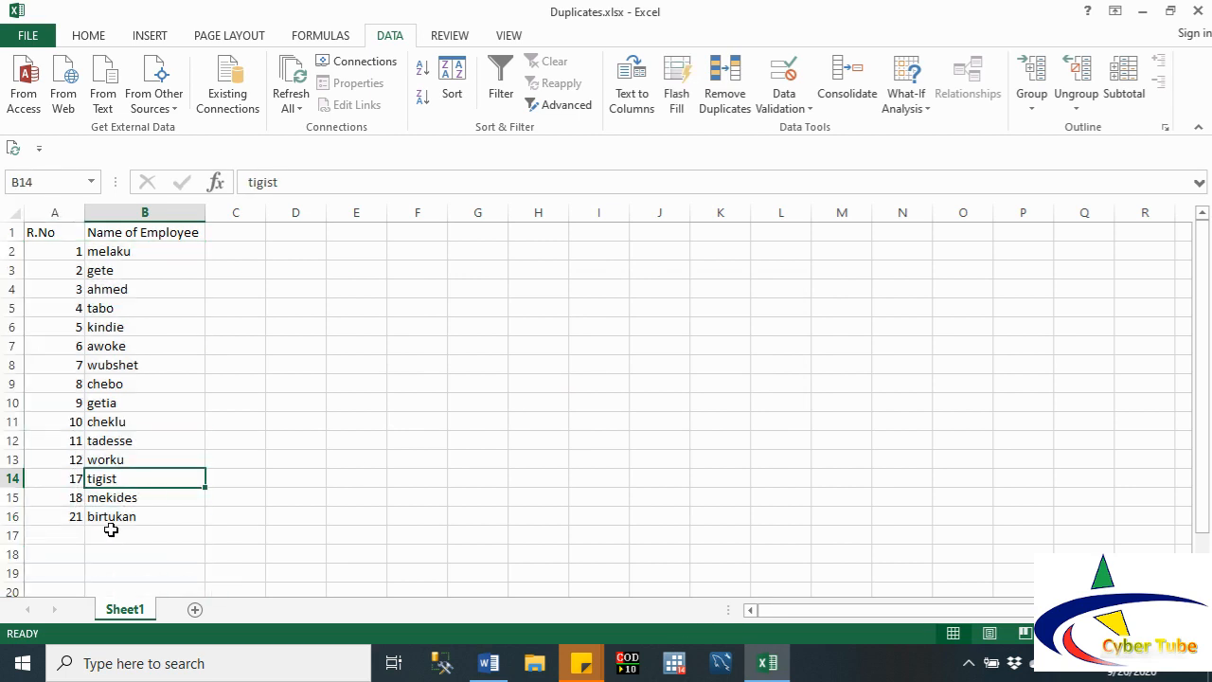
pyautogui.click(111, 531)
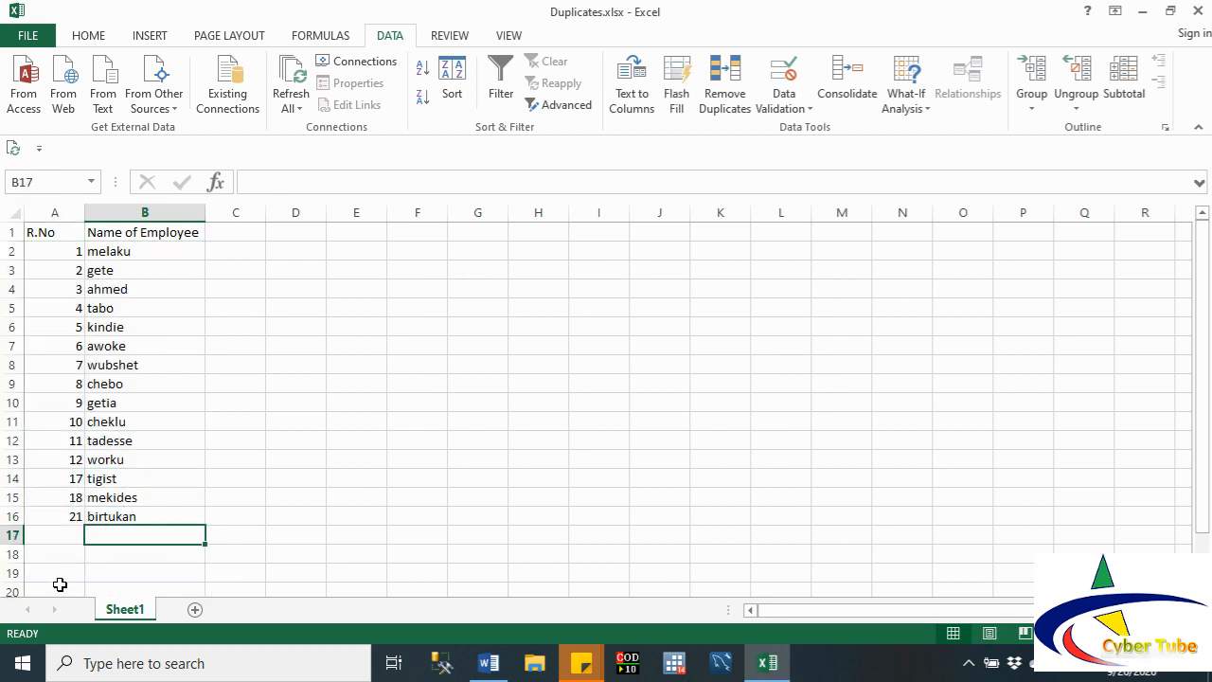
pyautogui.click(61, 584)
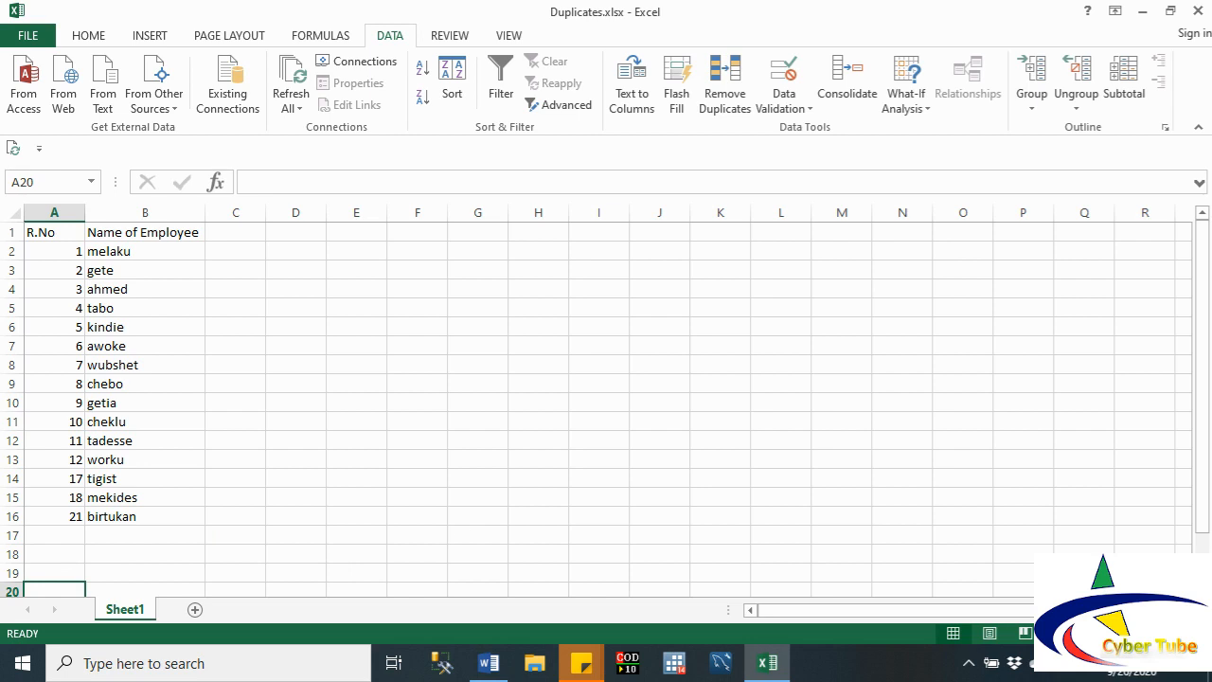